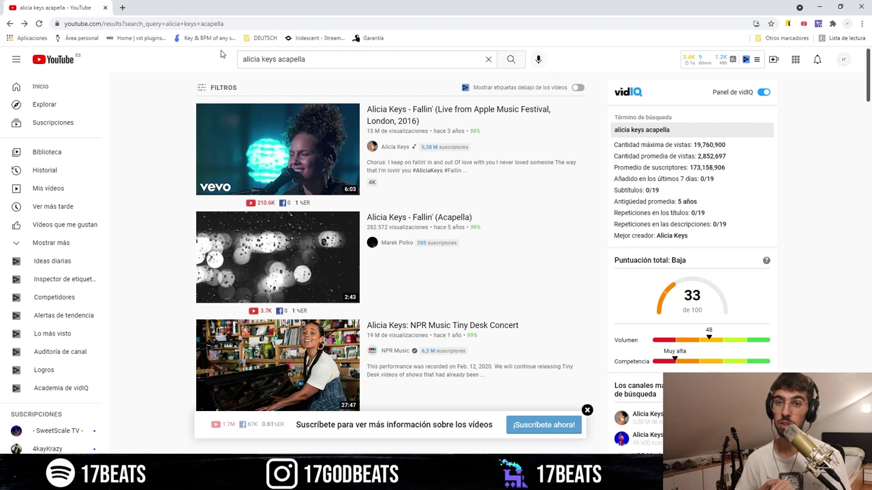
Step: Open the video "Alicia Keys - Show Me Love / Fallin' Acapella Live" from the search results and listen to part of it
scroll(273, 259, down, 4)
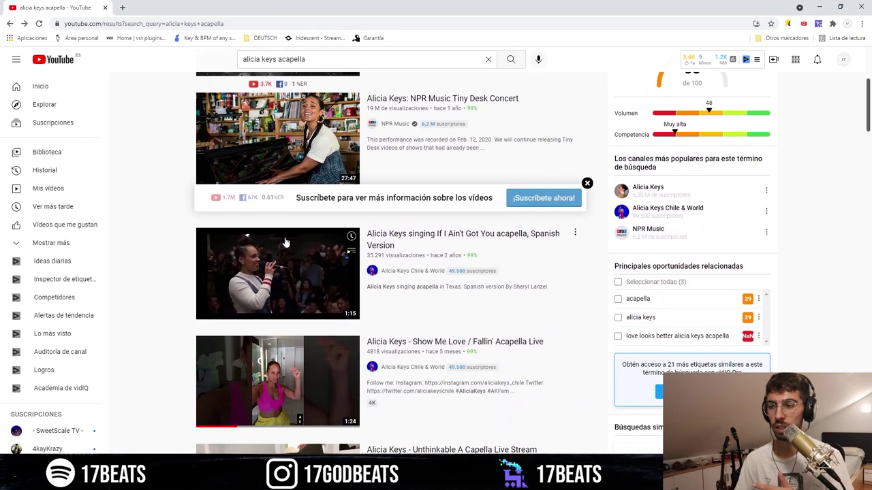
click(267, 327)
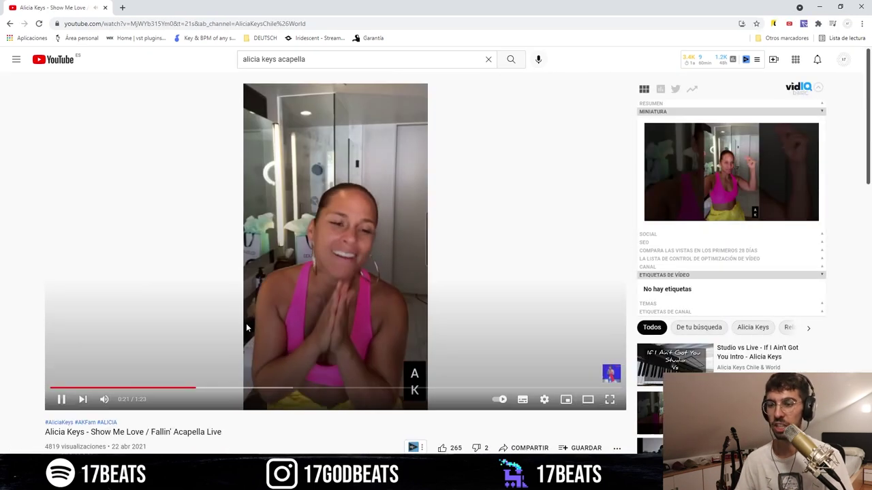
click(245, 323)
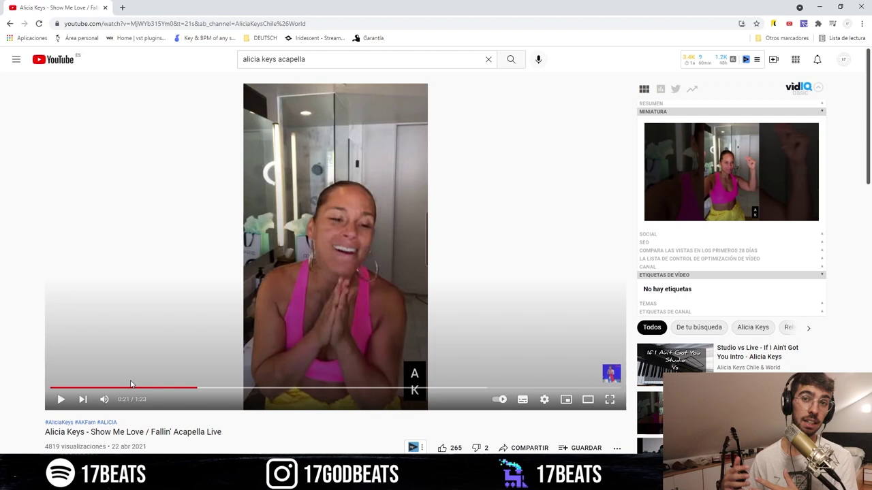
click(390, 368)
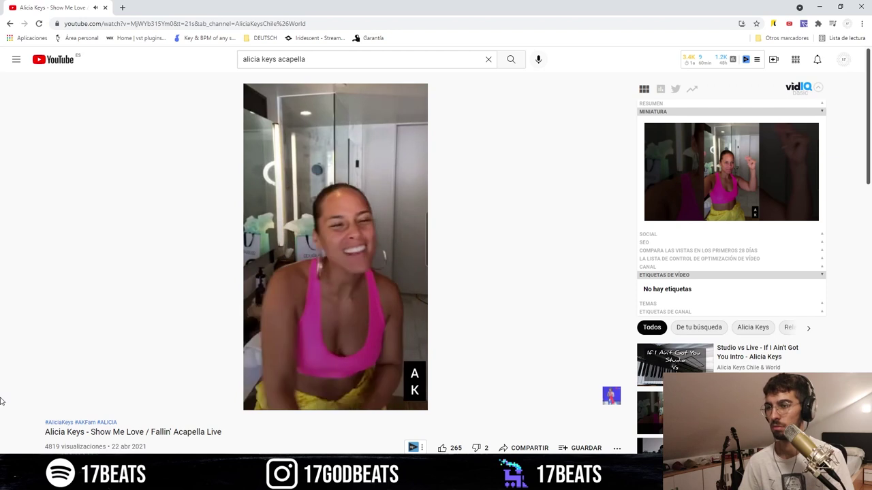
mouse_move(61, 336)
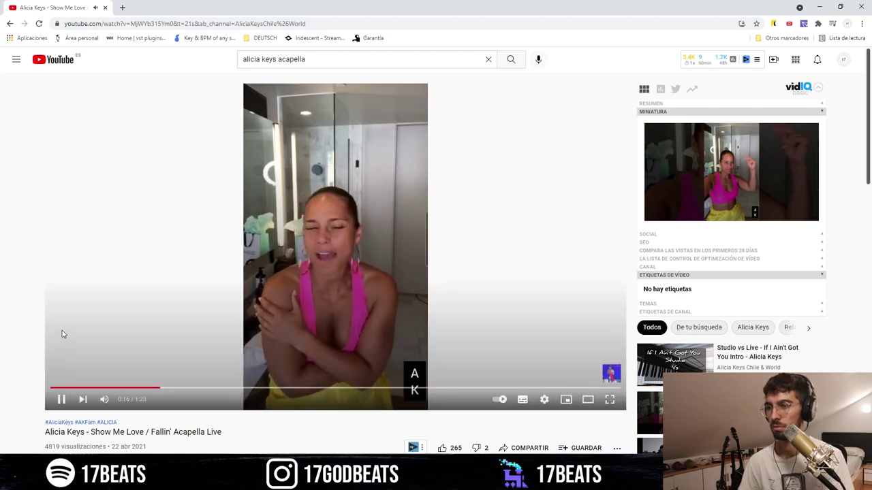
click(62, 330)
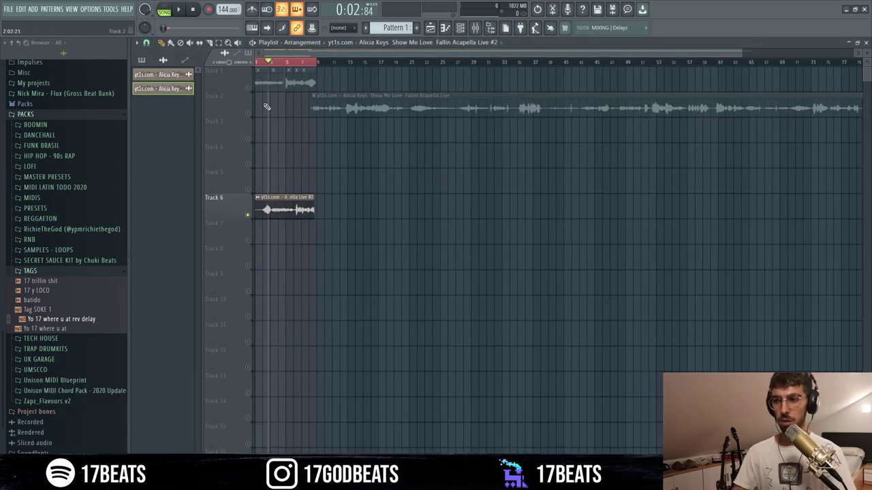
Step: Play back the soloed acapella clip on Track 6 in FL Studio to find the part to keep
key(space)
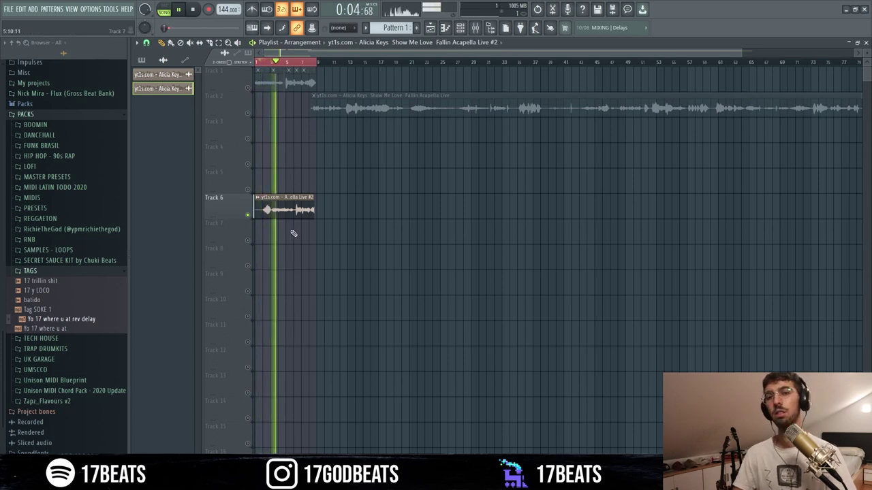
key(space)
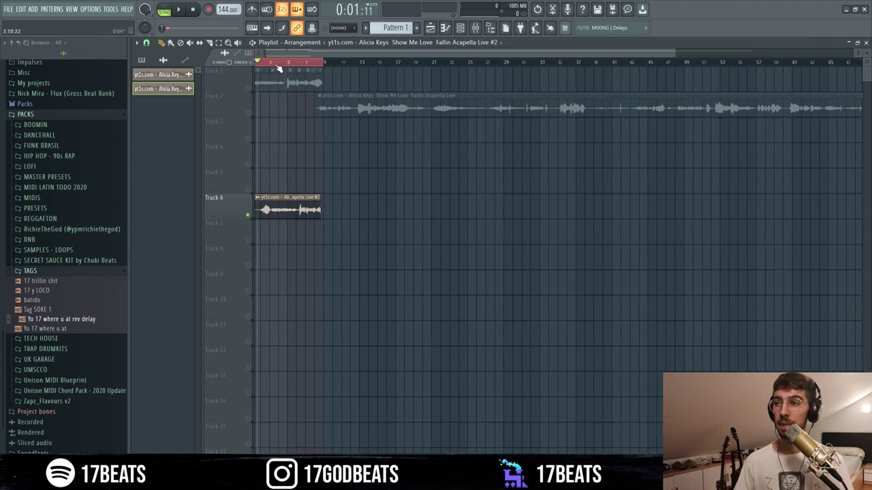
scroll(297, 63, up, 4)
scroll(297, 63, up, 3)
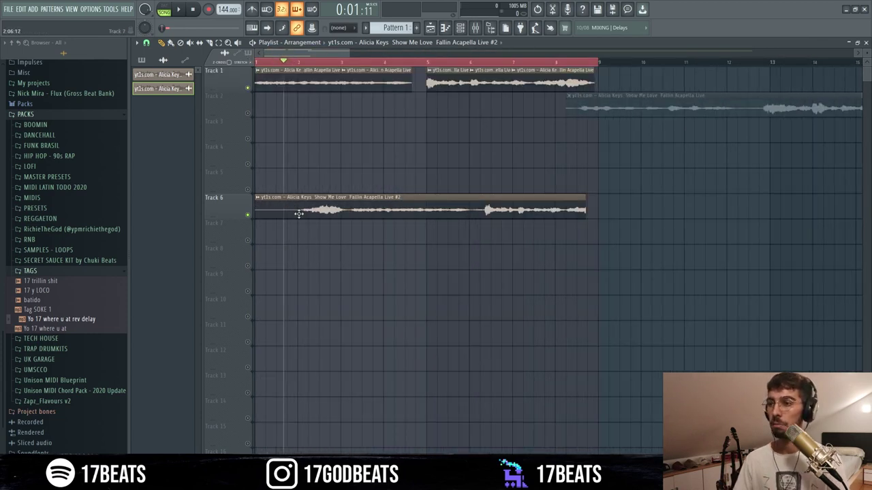
click(305, 82)
key(space)
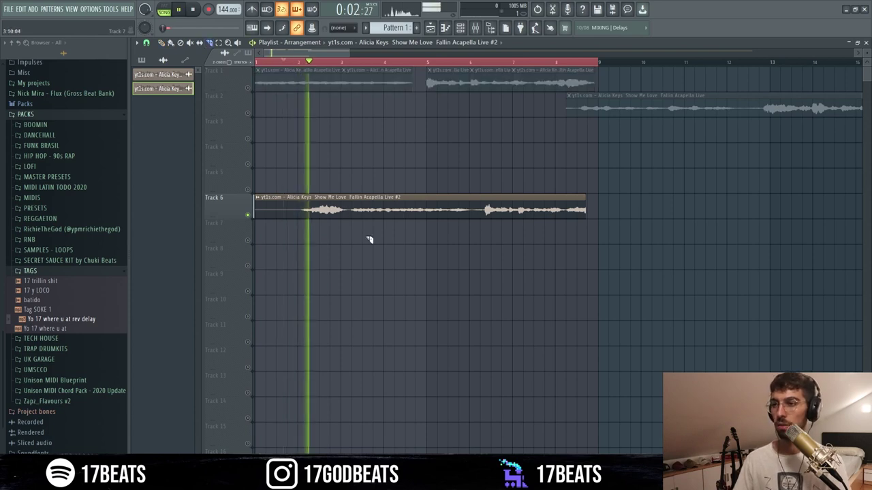
key(space)
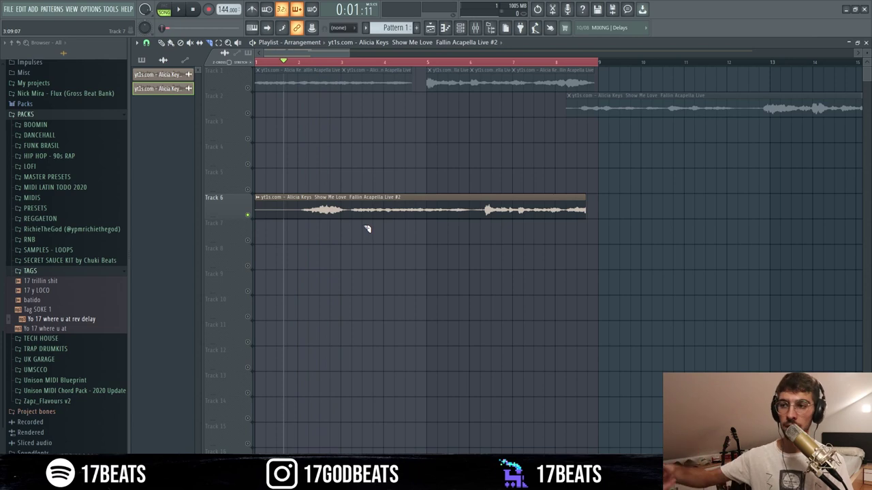
Step: Slice the Track 6 vocal clip just after bar 3, move the first piece to Track 7 and the remainder to bar 1
drag(355, 197, 351, 236)
drag(292, 210, 297, 216)
key(space)
drag(379, 209, 200, 226)
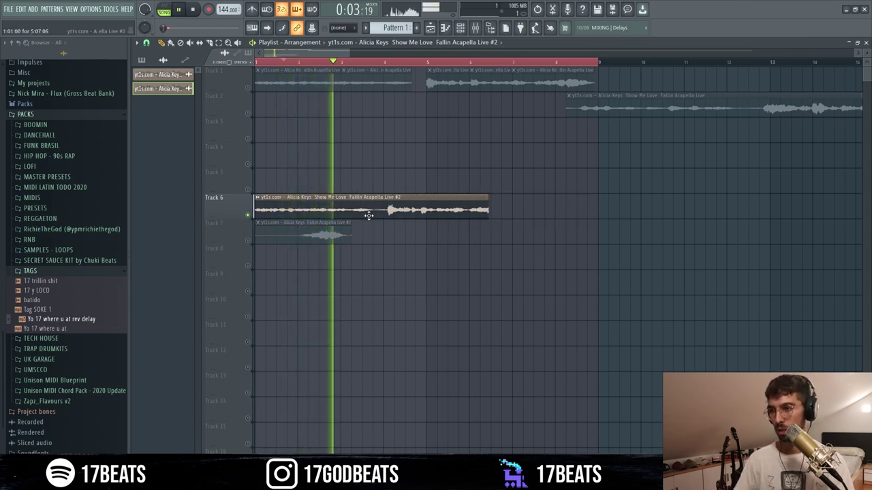
key(space)
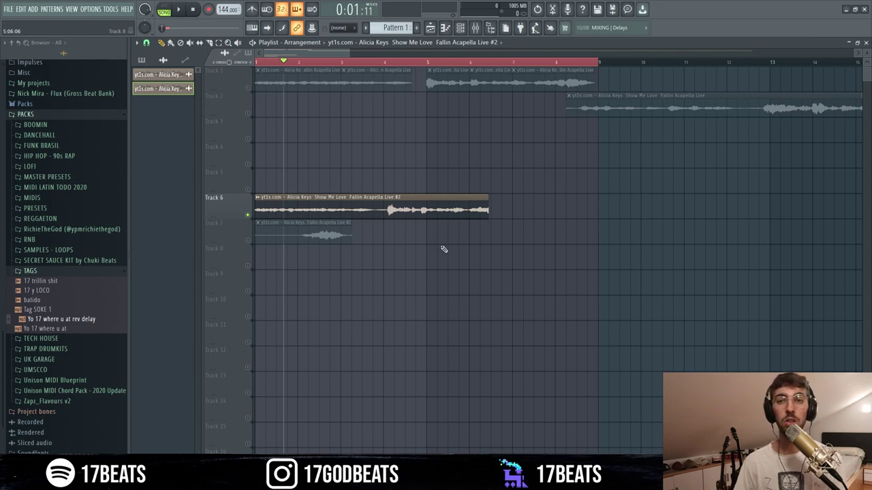
Step: Extend the end of the Track 6 vocal clip to just past bar 7 and time-stretch it to end at bar 9
drag(488, 208, 520, 203)
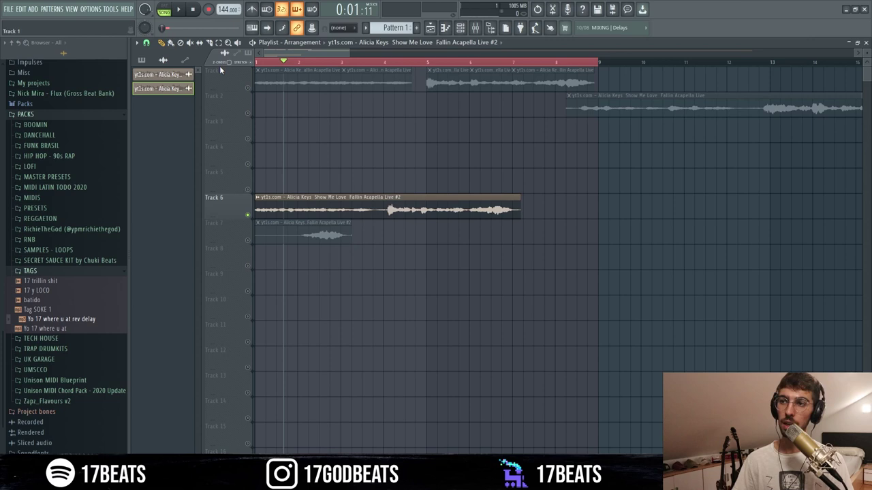
drag(520, 198, 597, 198)
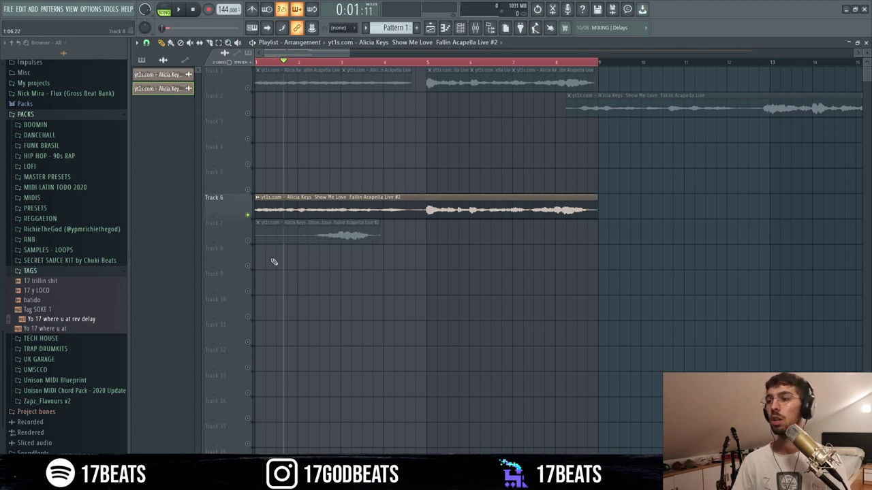
ctrl+click(248, 216)
ctrl+click(248, 215)
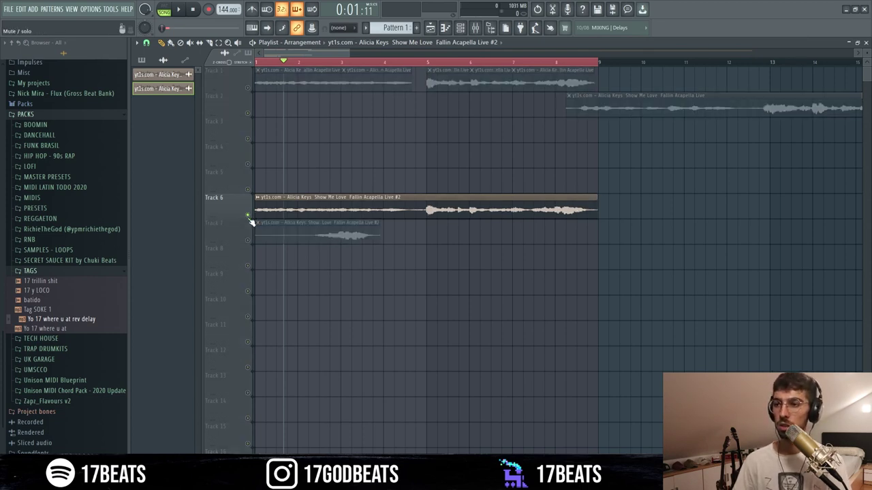
Step: Turn on the metronome and play the stretched Track 6 clip against it
key(space)
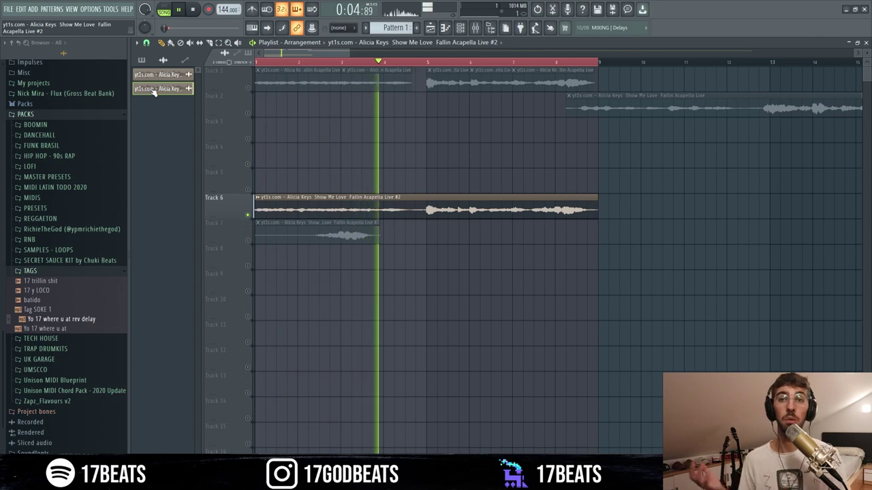
key(space)
click(251, 8)
key(space)
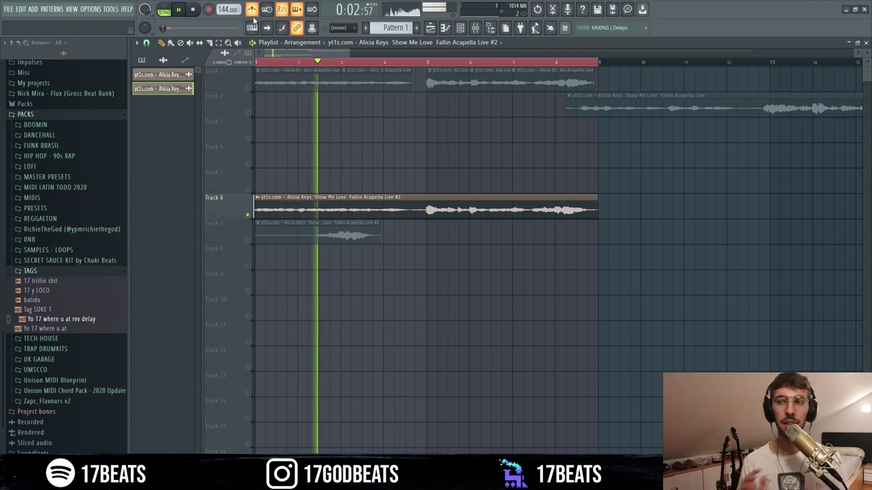
key(space)
Step: Solo Track 1 with the chopped vocal clips in place of Track 6 and start a short playback
scroll(337, 74, up, 5)
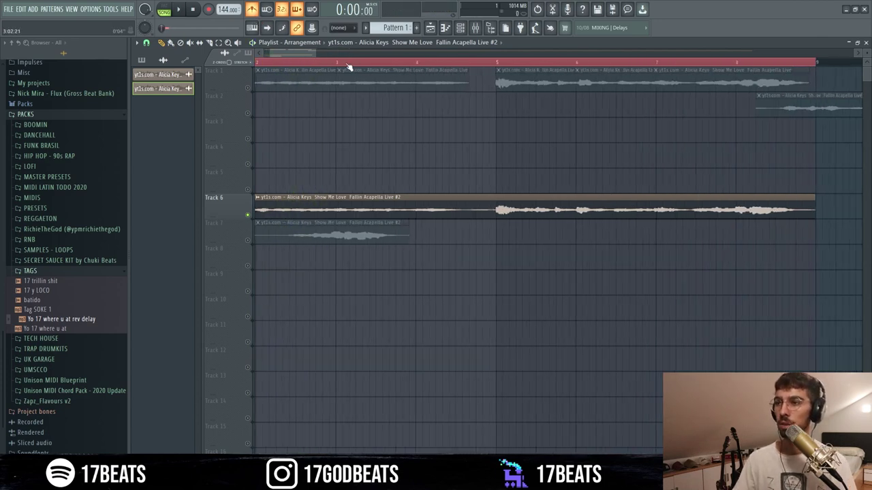
scroll(283, 51, left, 3)
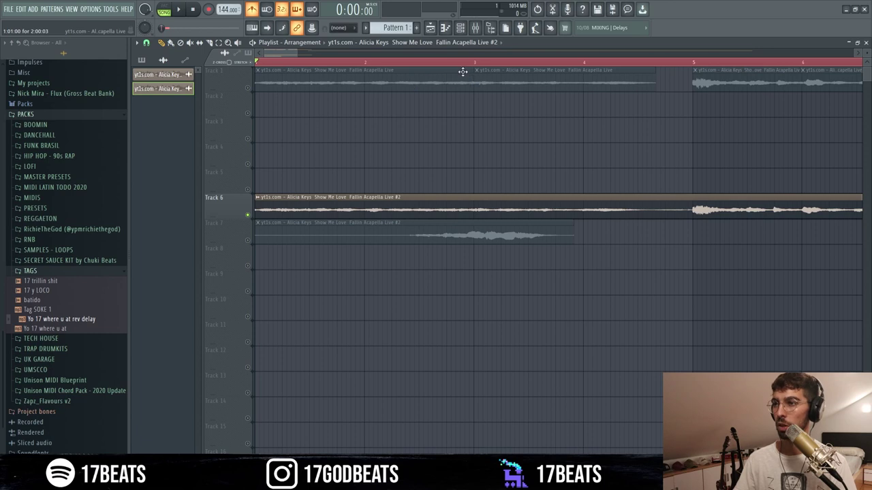
mouse_move(289, 54)
mouse_down()
mouse_move(329, 63)
mouse_move(304, 54)
mouse_up()
right_click(247, 87)
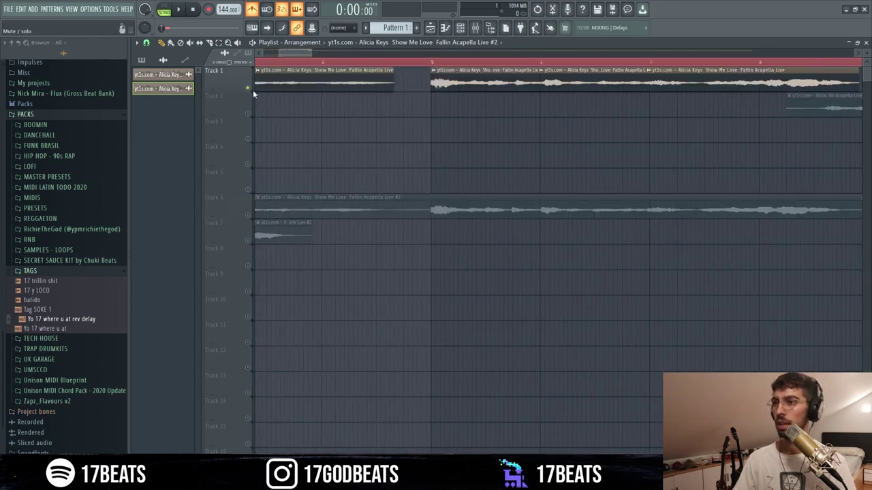
scroll(348, 51, down, 5)
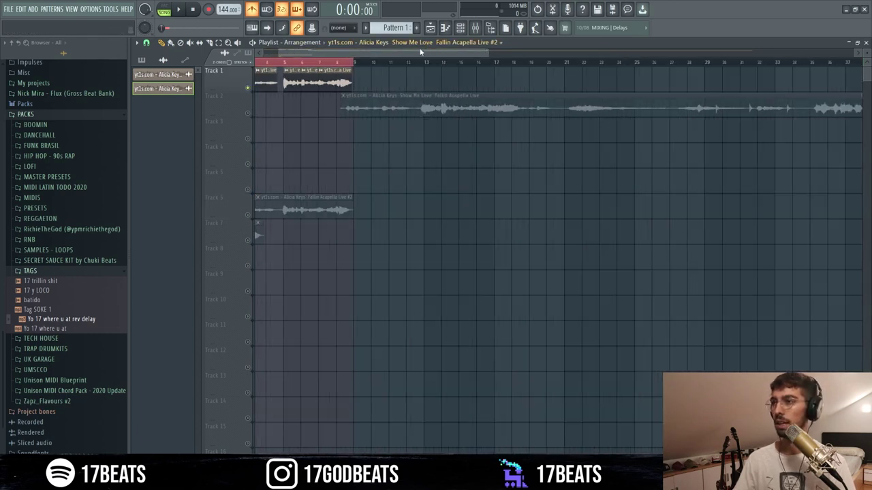
key(space)
key(space)
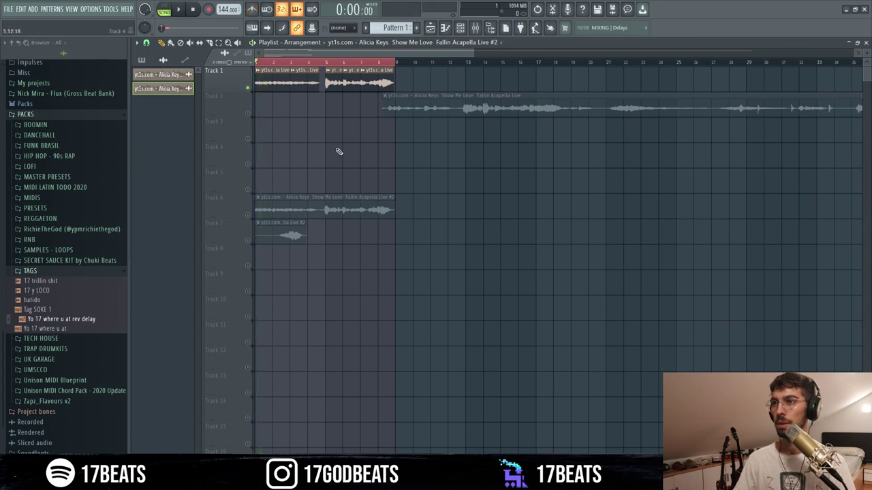
Step: Examine the time-stretching pitch setting of the Track 1 vocal sample and play the chopped clips through
double_click(276, 87)
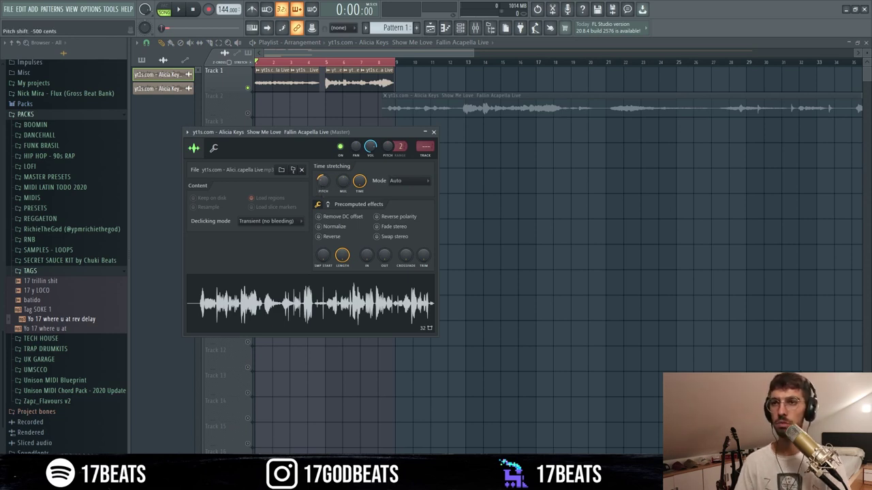
key(space)
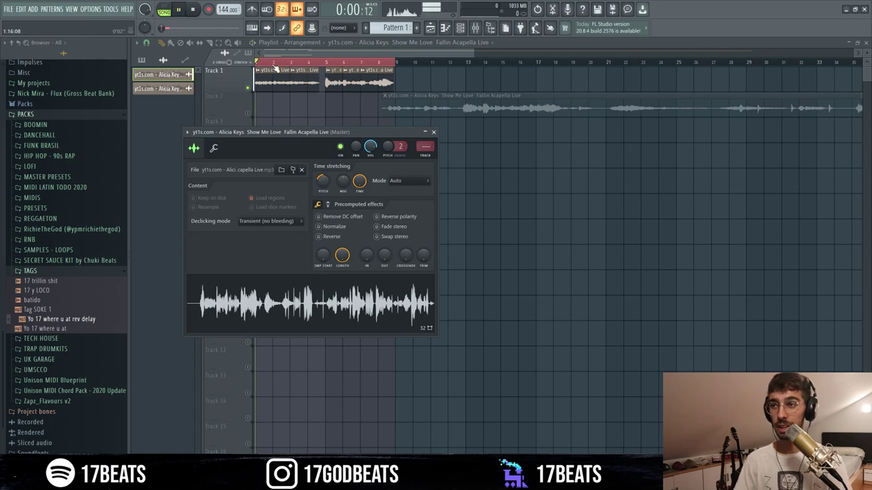
click(433, 132)
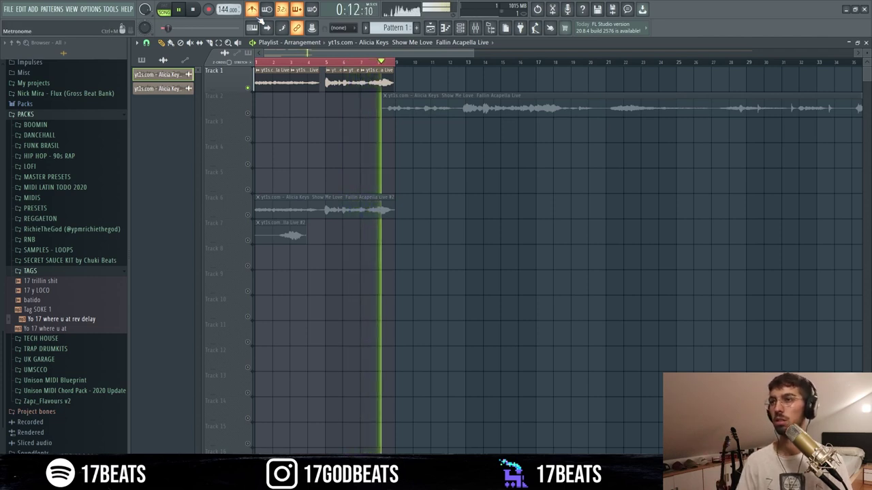
key(space)
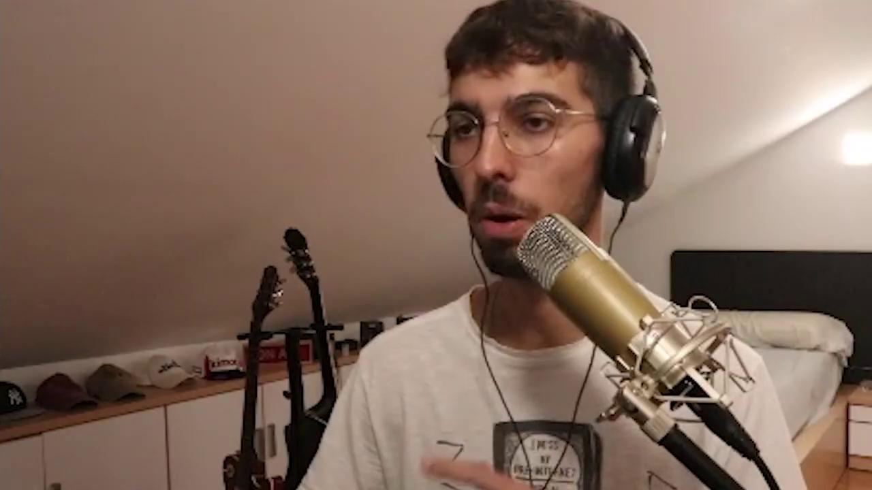
Step: Consolidate Track 1 from the track start into a single audio clip, keeping the default render settings
right_click(233, 87)
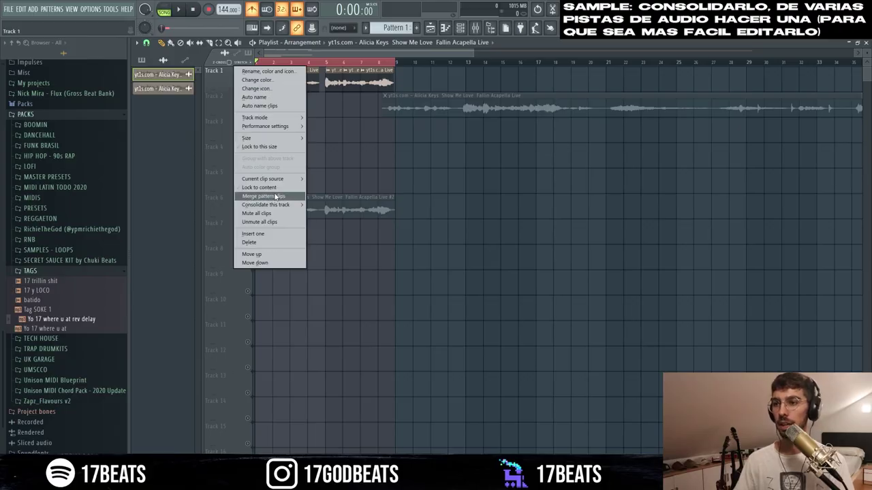
mouse_move(286, 206)
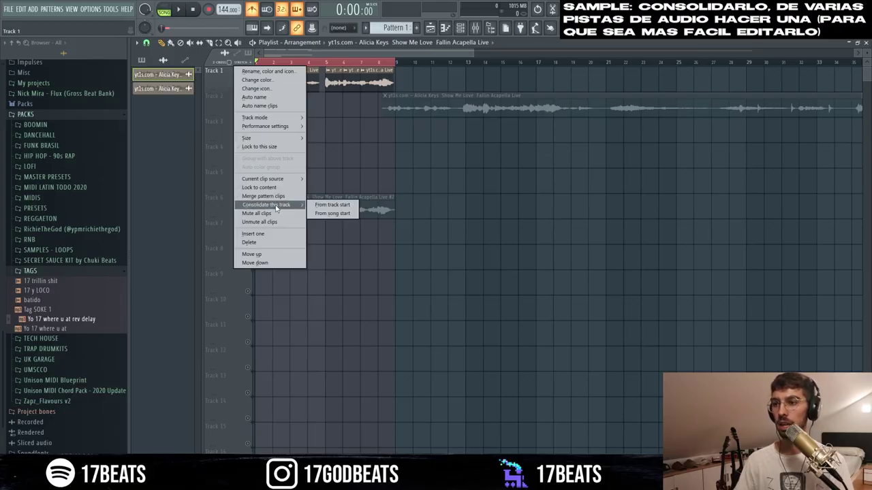
click(333, 207)
key(Return)
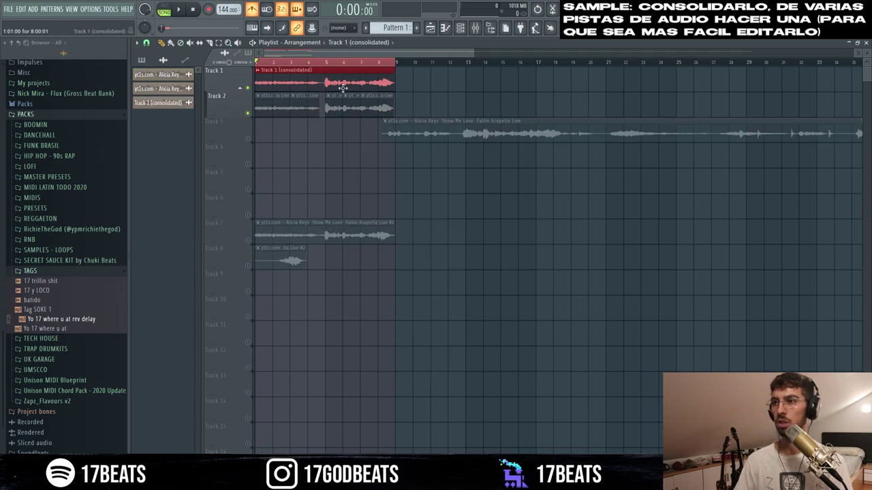
Step: Open the consolidated Track 1 clip in the Edison audio editor and select the sample rate in its sample properties for editing
double_click(305, 81)
right_click(331, 328)
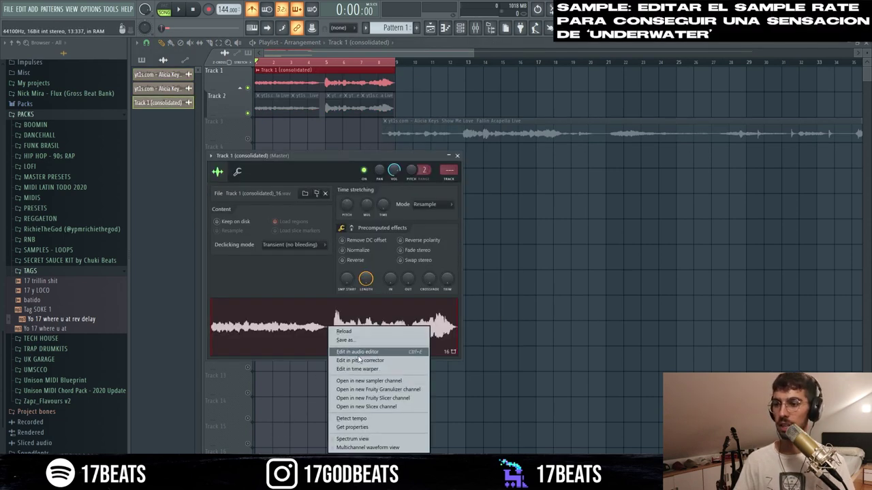
click(363, 352)
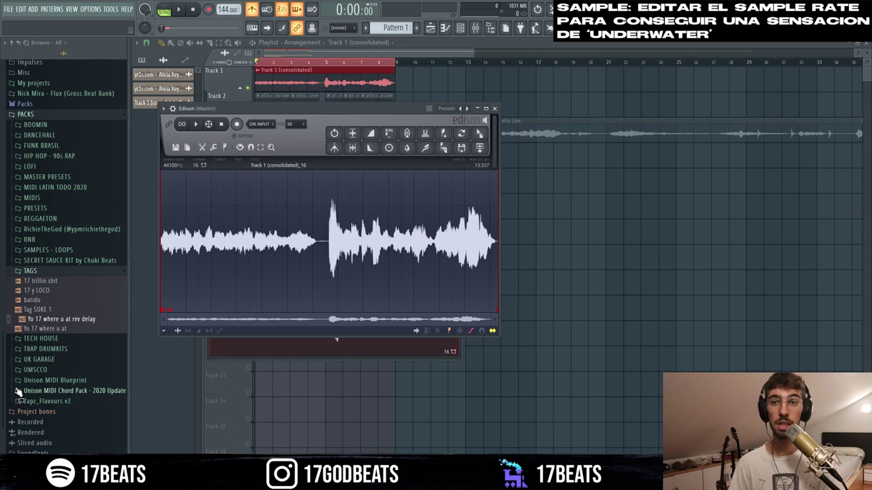
click(262, 165)
click(395, 213)
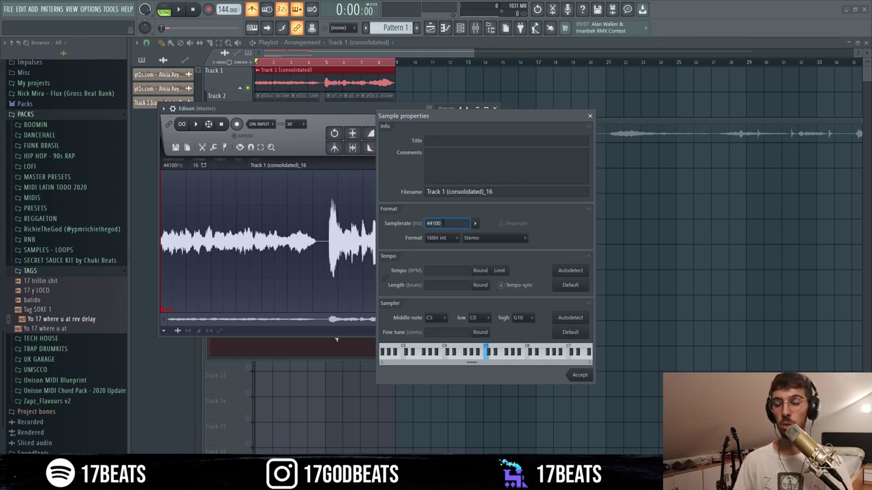
drag(442, 223, 391, 220)
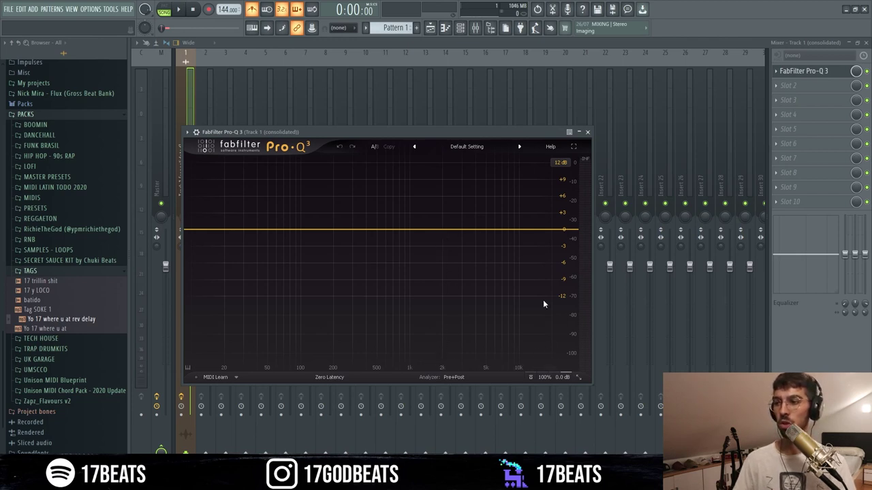
Step: Close the FabFilter Pro-Q 3 window and delete the plugin from slot 1 of the consolidated track's mixer channel
click(587, 132)
click(776, 72)
click(780, 92)
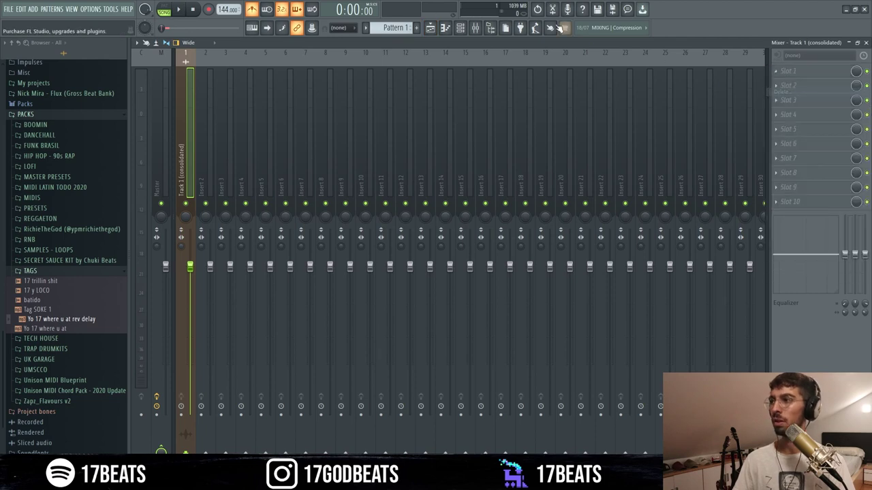
Step: Resample the consolidated Track 1 clip to 2000 Hz in its Edison sample properties, with Resample and Tempo-sync enabled
click(431, 27)
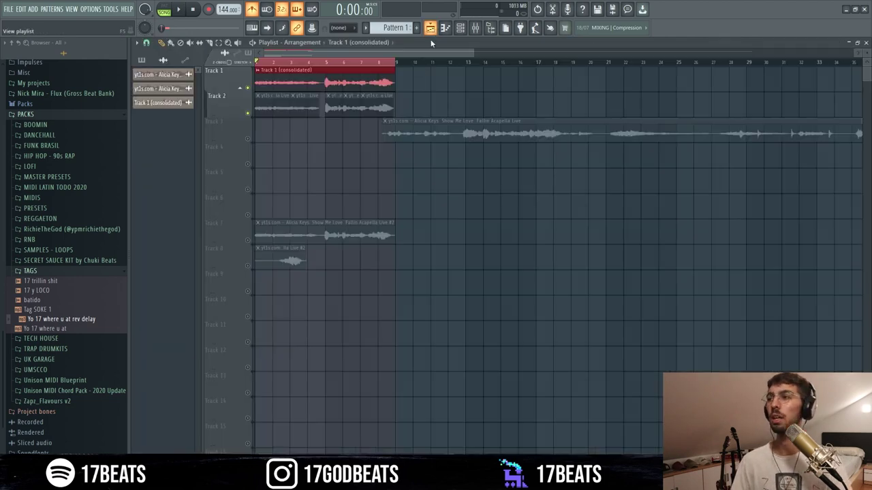
double_click(303, 80)
text(2000)
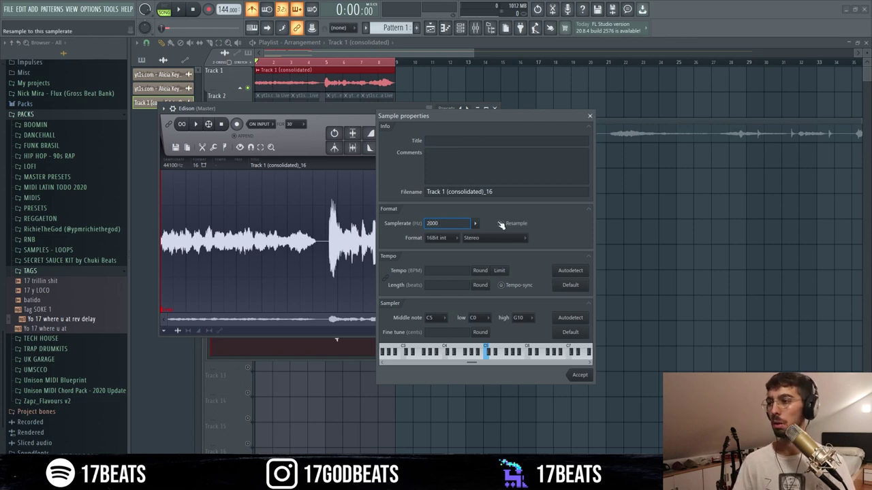
click(501, 223)
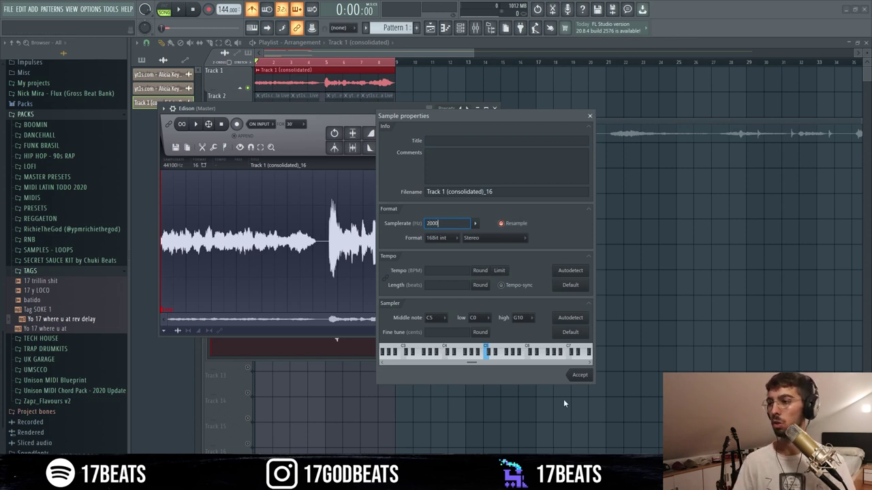
click(502, 285)
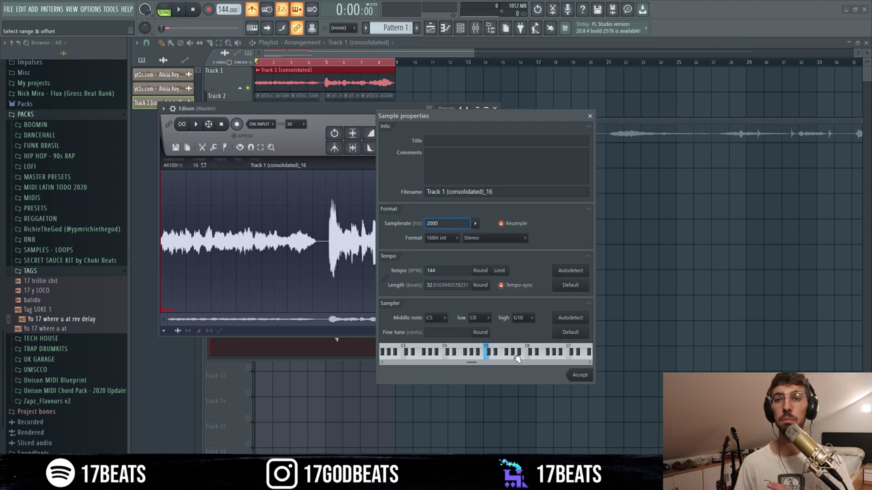
click(579, 375)
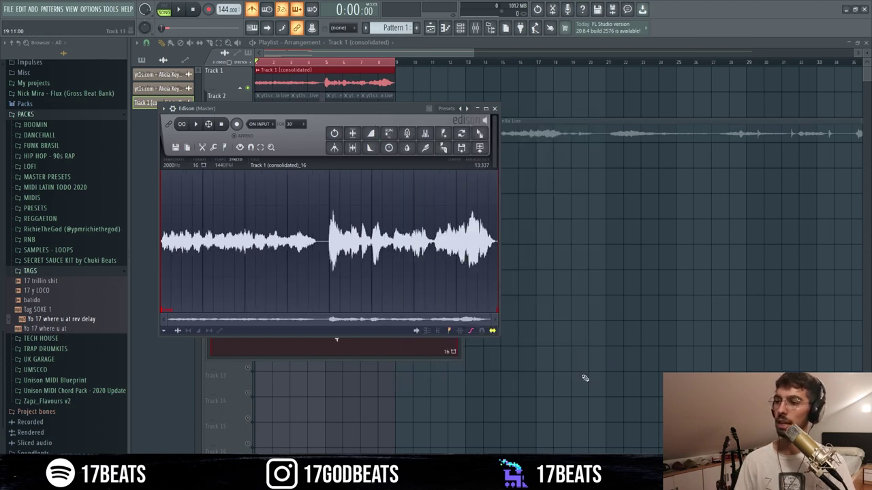
Step: Play the resampled vocal in Edison and place it in the playlist
click(201, 129)
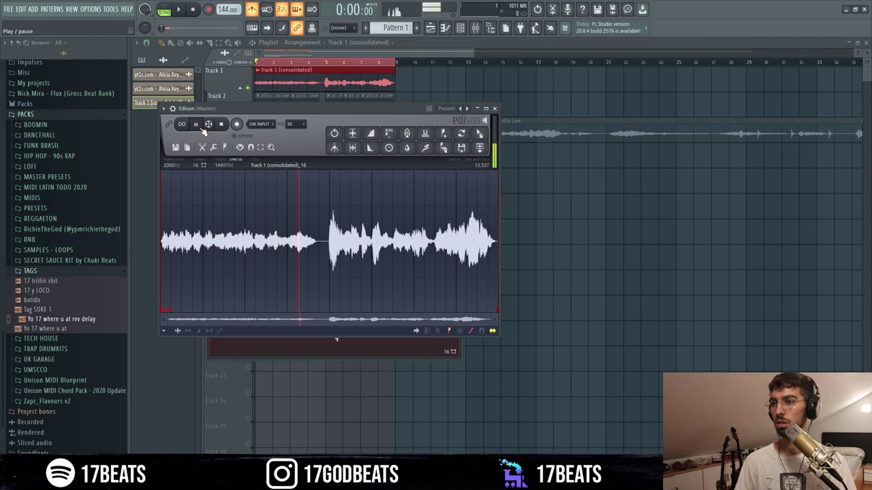
drag(479, 133, 288, 209)
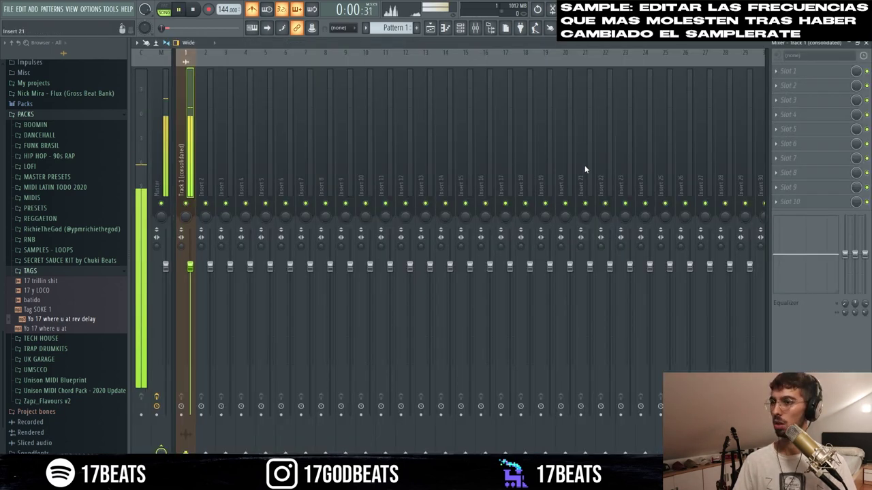
Step: Load FabFilter Pro-Q 3 into slot 1 of the consolidated vocal's mixer channel
click(790, 71)
mouse_move(783, 83)
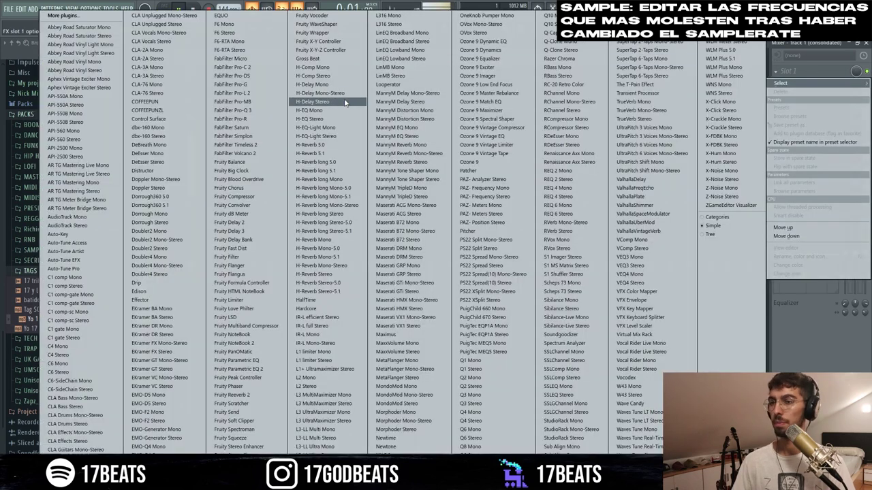
click(235, 110)
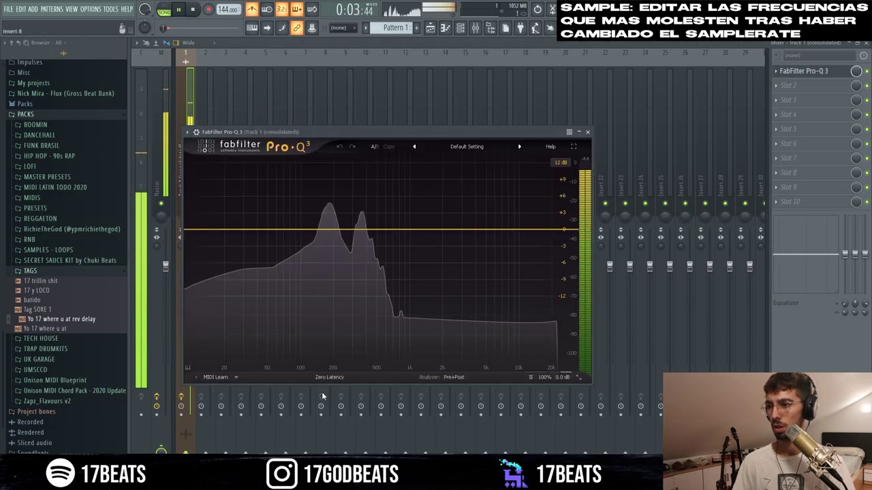
Step: Create an EQ band at about 51 Hz in Pro-Q 3, change its shape to Low Cut and start playback
drag(260, 235, 268, 235)
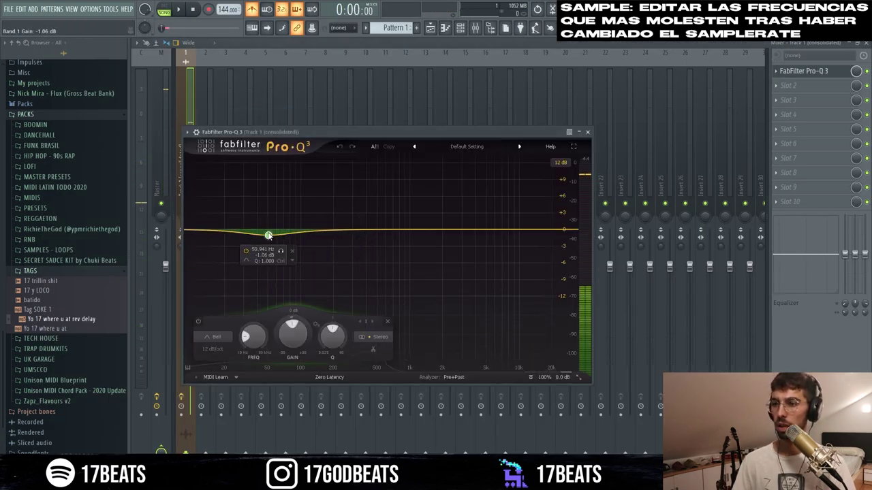
right_click(287, 259)
mouse_move(314, 306)
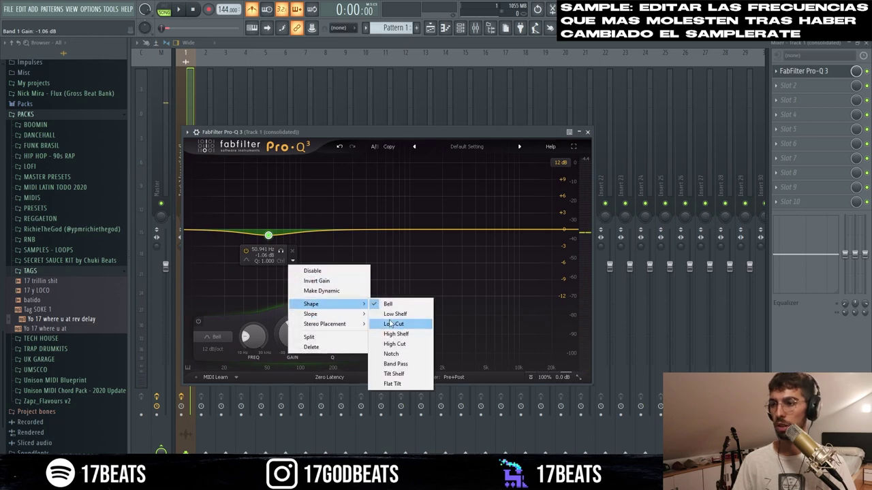
click(401, 324)
key(space)
Step: Move the low cut up to about 130 Hz and cut narrow resonances at about 380 Hz and 560 Hz while auditioning
drag(269, 230, 363, 277)
scroll(369, 185, up, 5)
scroll(362, 163, up, 3)
drag(386, 230, 385, 139)
drag(422, 344, 422, 334)
key(space)
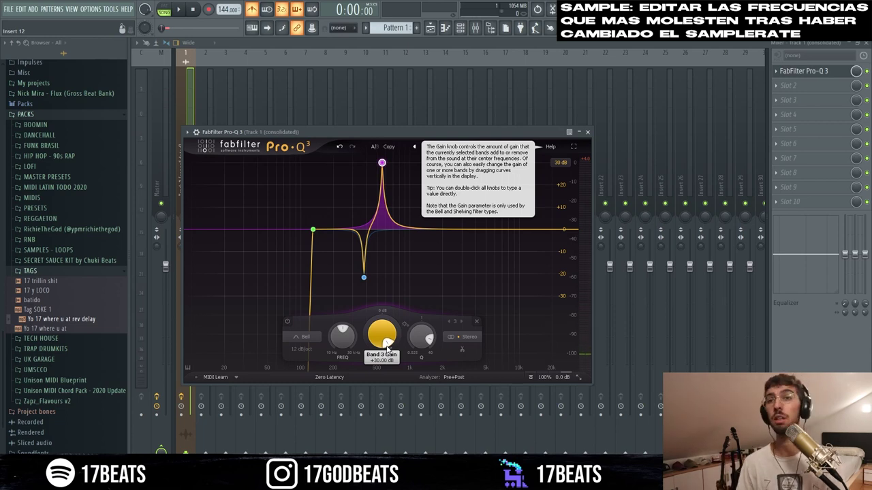
drag(392, 343, 391, 378)
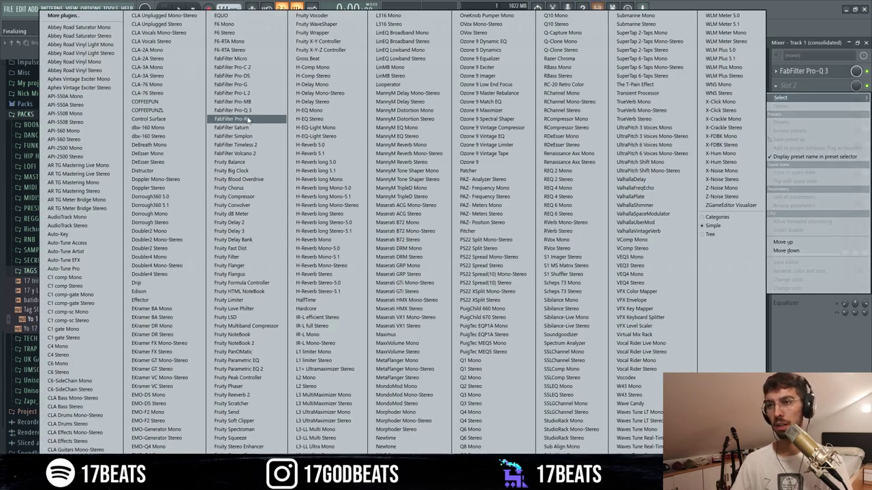
Step: Add FabFilter Pro-R in slot 2 and apply the Low Enhance preset to Fruity Chorus in slot 3
click(230, 119)
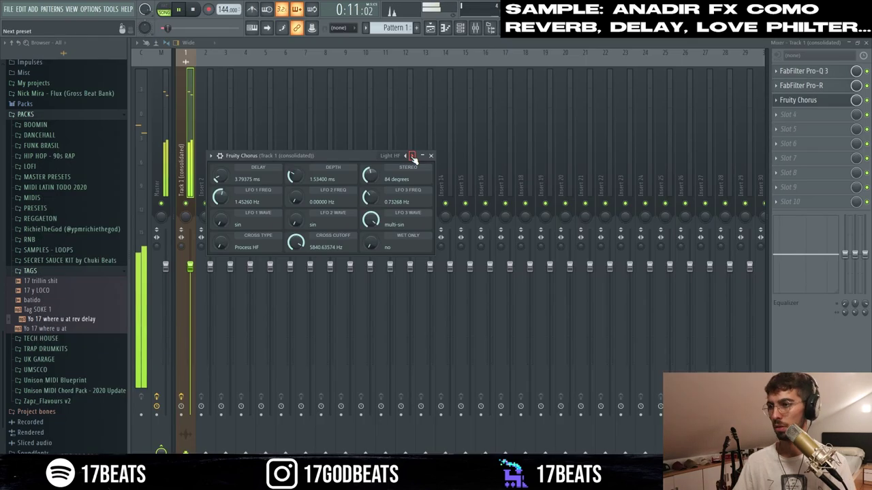
click(413, 156)
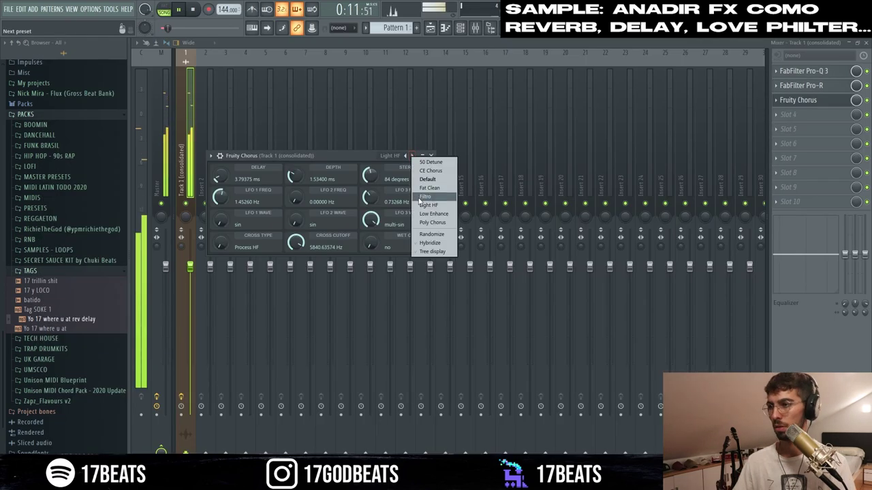
click(423, 216)
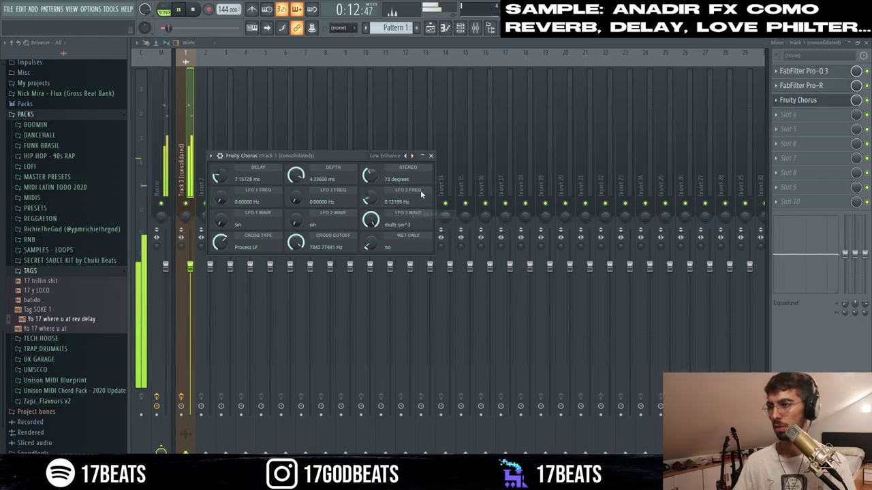
click(430, 156)
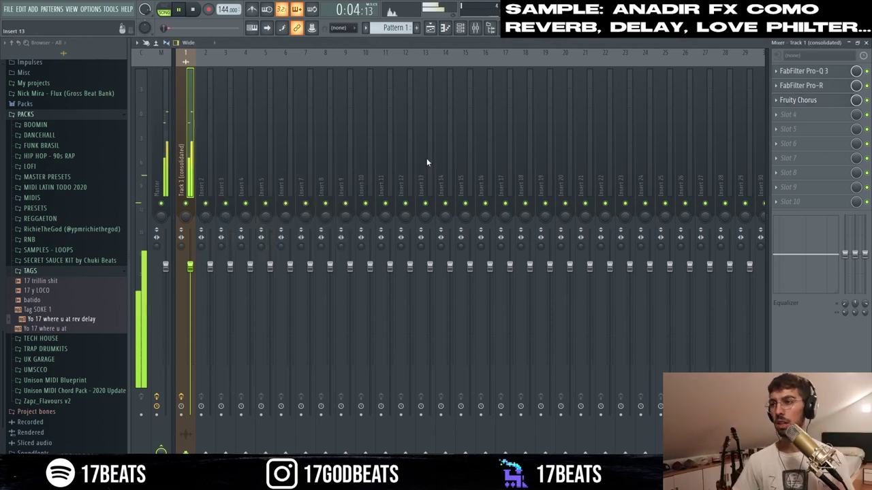
Step: Show the Unsorted group in the channel rack and add an Analog Lab V channel for the pad
click(433, 29)
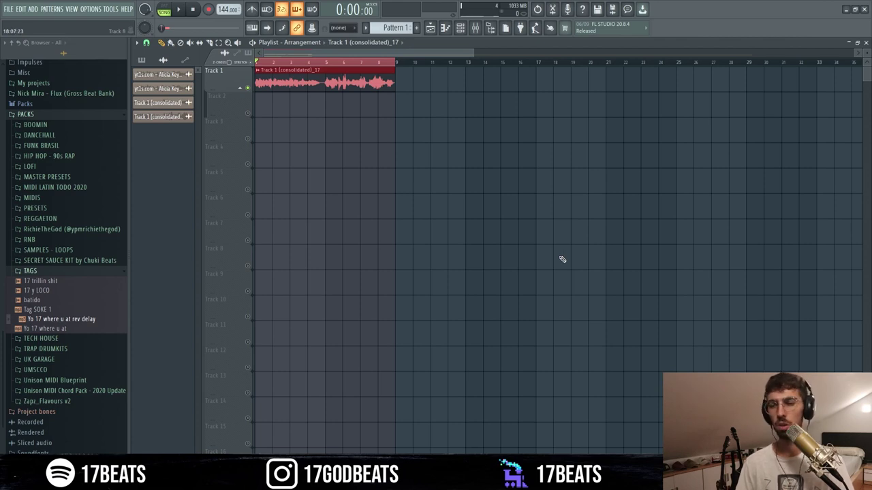
click(470, 29)
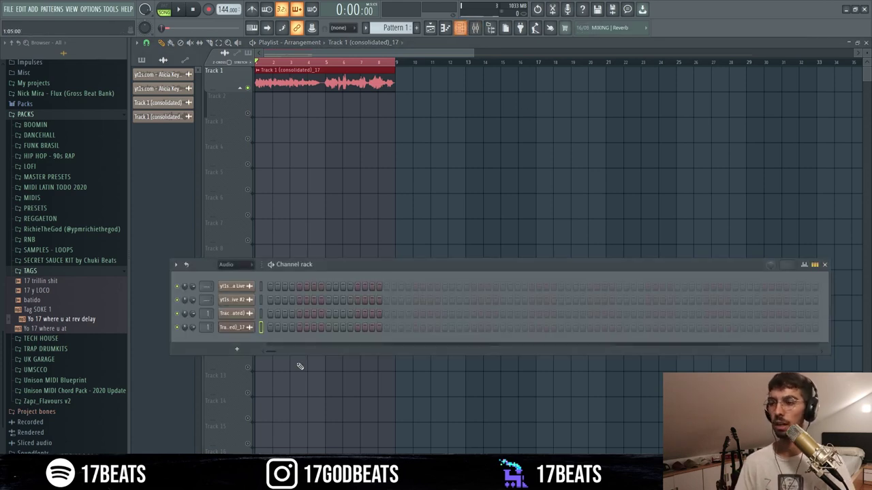
click(250, 264)
click(251, 294)
click(236, 348)
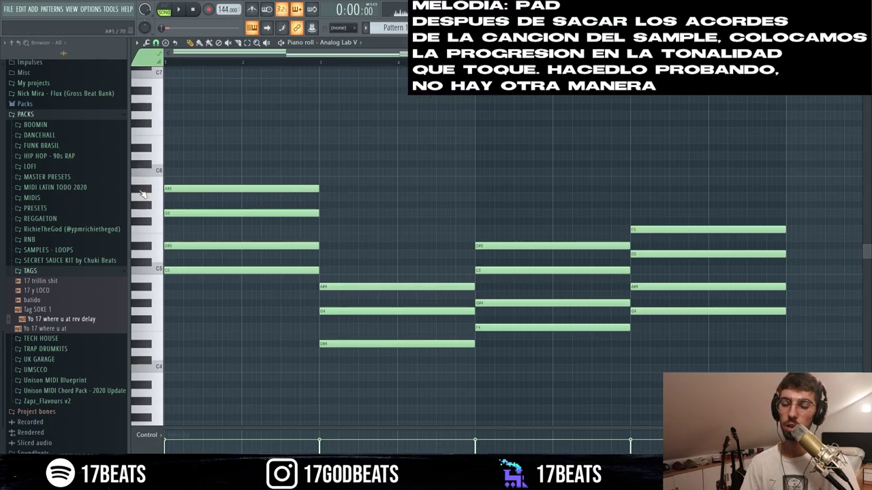
Step: Transpose the pad's four-chord progression up six semitones to match the vocal, then play it with the sample
key(shift+Up)
key(shift+Up)
key(shift+Up)
key(shift+Up)
key(shift+Up)
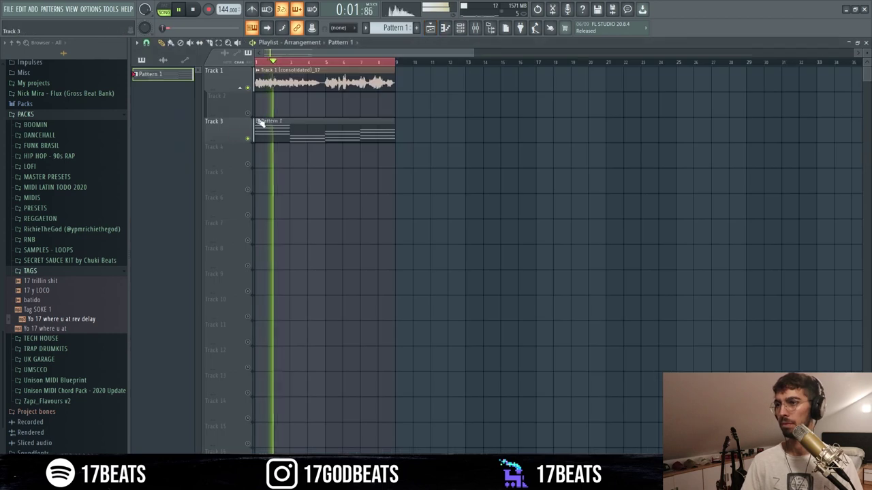
key(space)
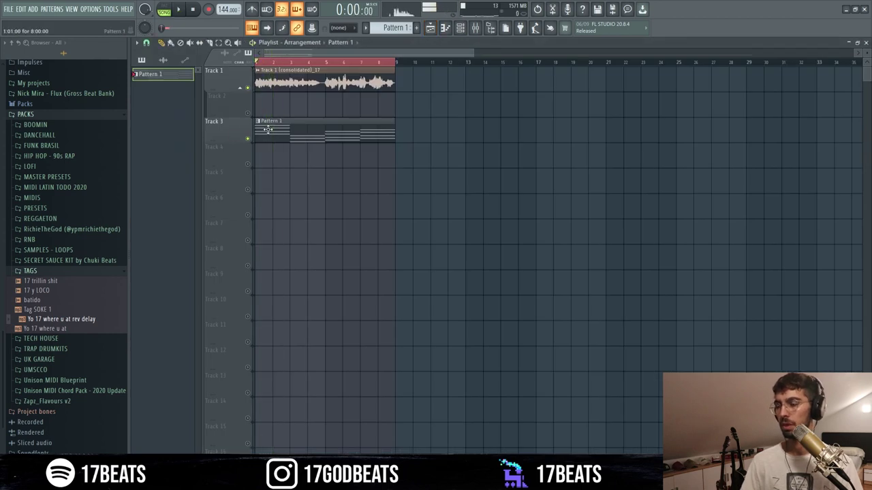
Step: Load Soft Female Ooh Pad+ from 000 Soft Pads into part A of Xpand!2 and play the Pattern 1 chords with it
double_click(260, 122)
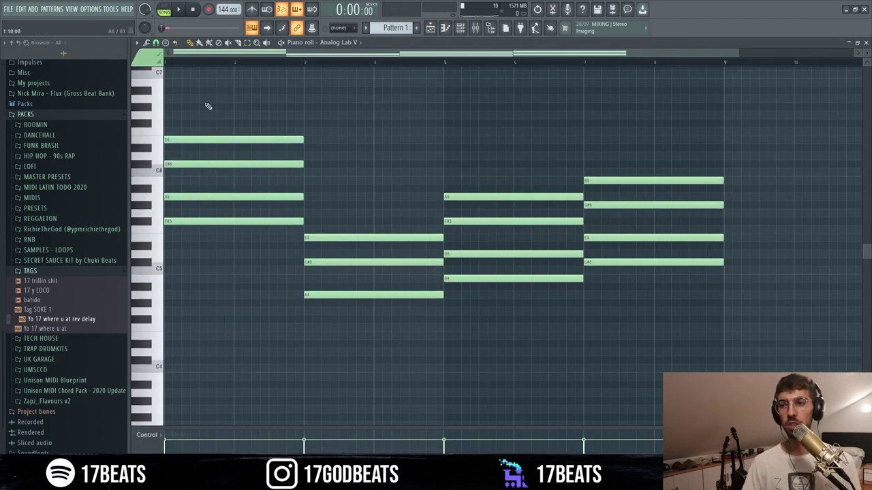
click(460, 28)
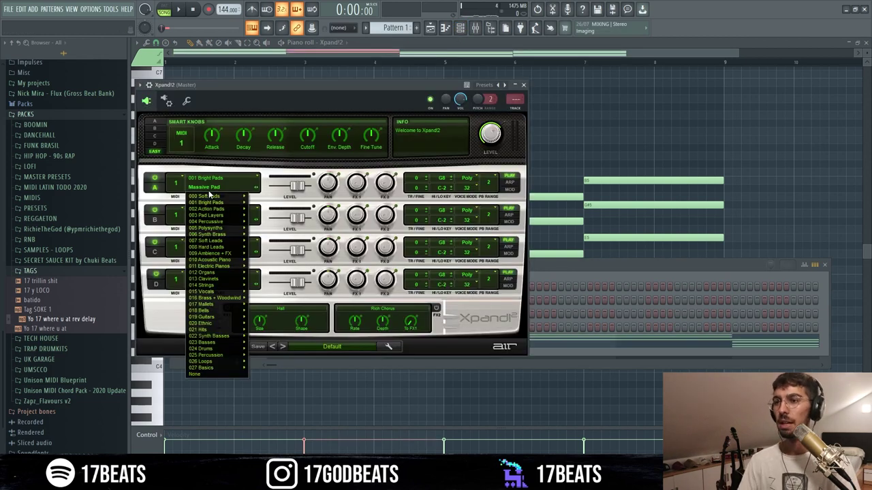
mouse_move(211, 196)
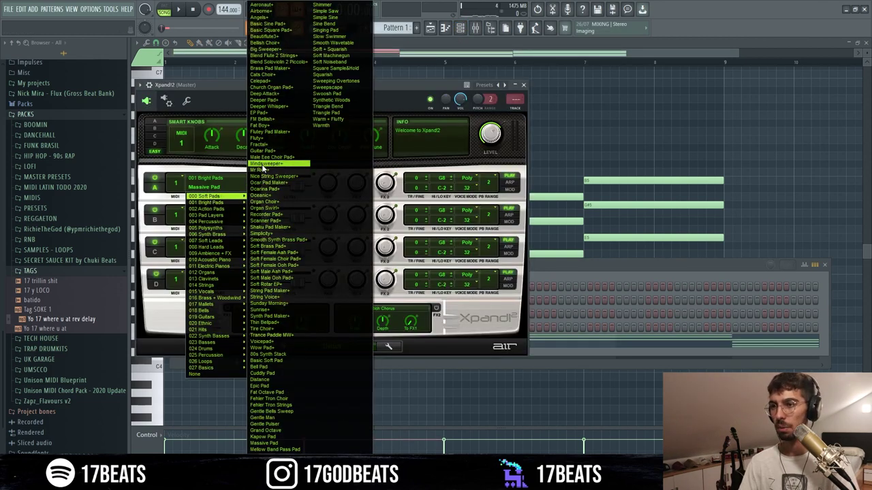
click(294, 265)
click(461, 29)
key(space)
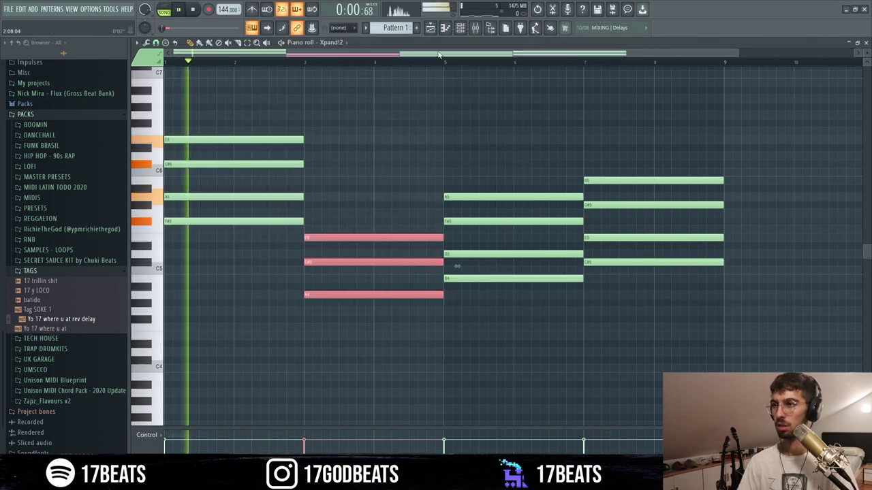
Step: Lower the Cutoff smart knob of the Xpand!2 pad slightly, audition the sound and close the instrument
click(467, 34)
key(space)
click(232, 317)
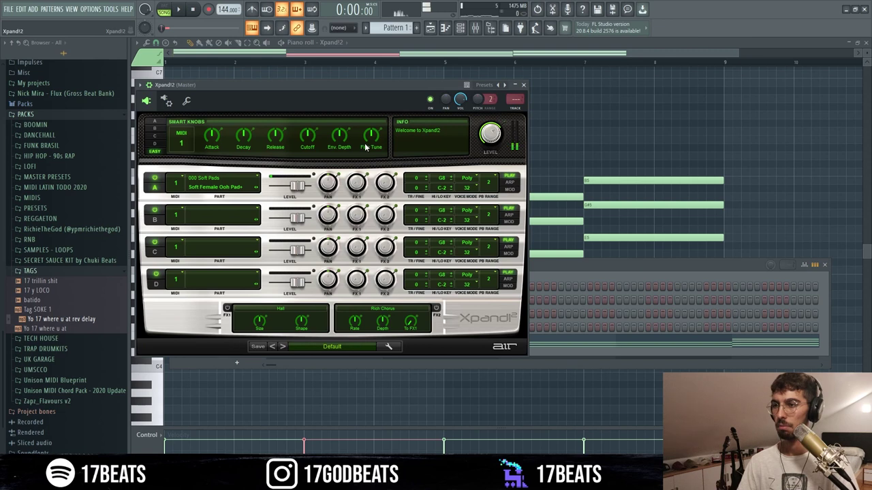
mouse_move(311, 137)
mouse_down()
mouse_move(314, 156)
mouse_move(308, 145)
mouse_up()
key(space)
click(523, 85)
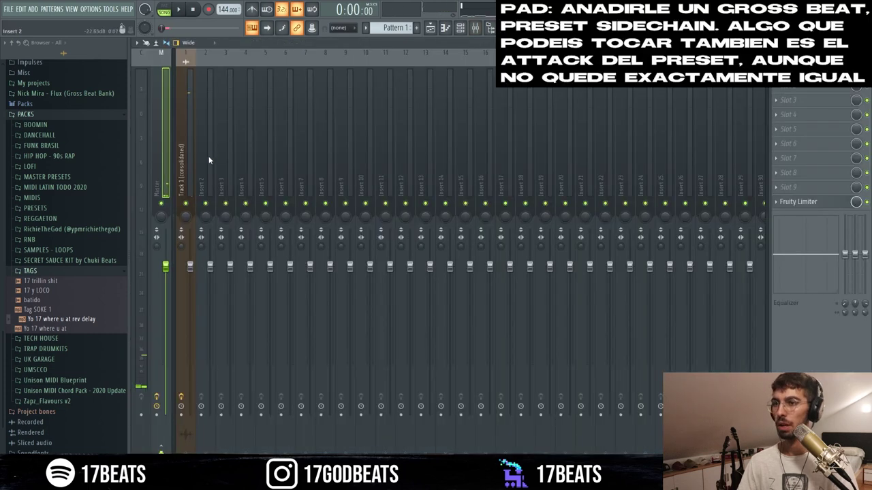
Step: Add Gross Beat to slot 1 of the Xpand!2 mixer channel and choose its Sidechain volume preset
click(790, 90)
click(307, 58)
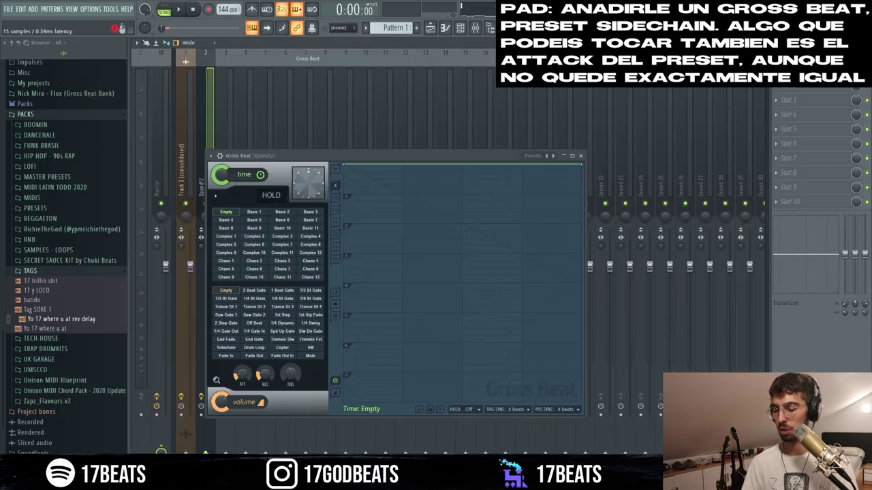
click(227, 348)
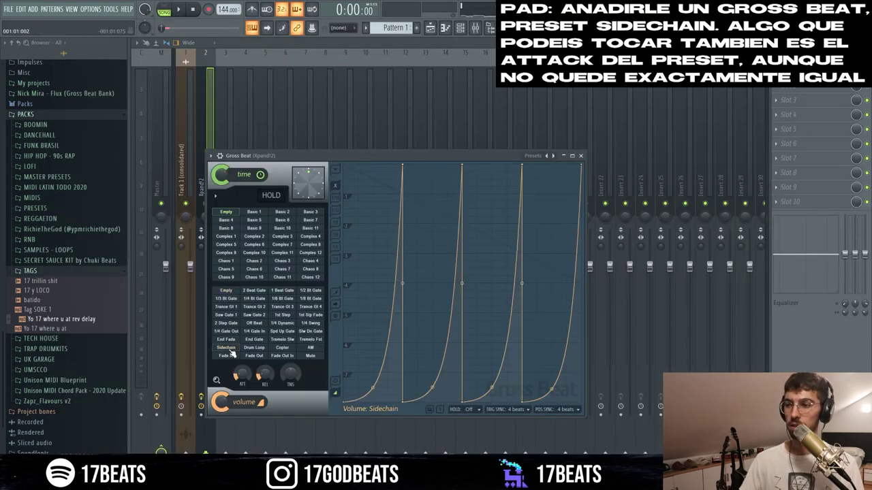
Step: Reshape the Sidechain volume envelope into two longer ramps by deleting the first and third peaks, and straighten the second ramp while auditioning
right_click(402, 166)
click(417, 172)
right_click(521, 276)
click(538, 287)
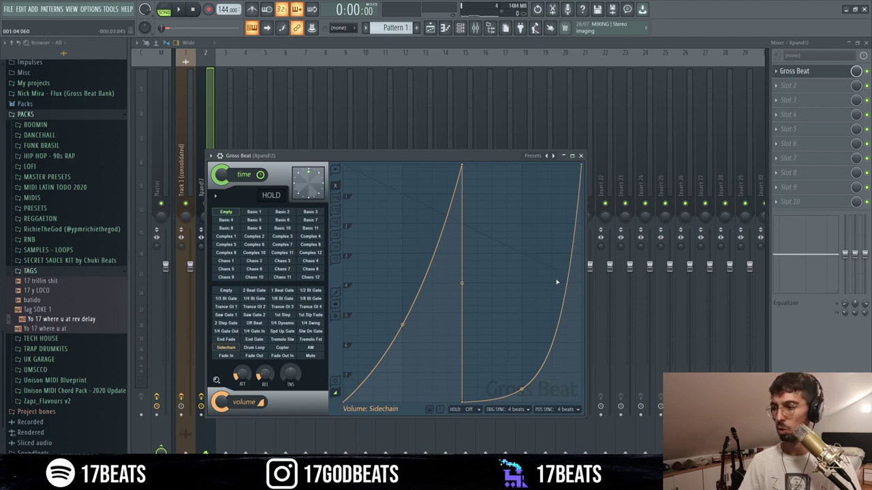
key(space)
drag(522, 393, 521, 295)
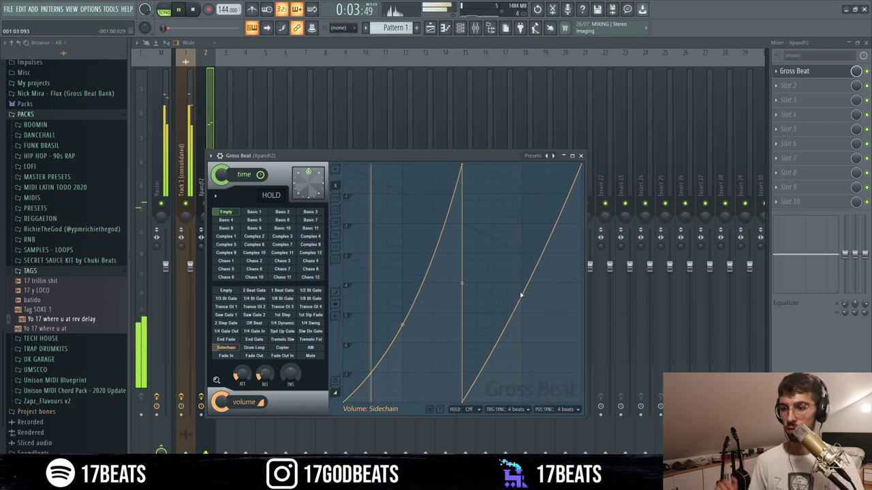
click(580, 155)
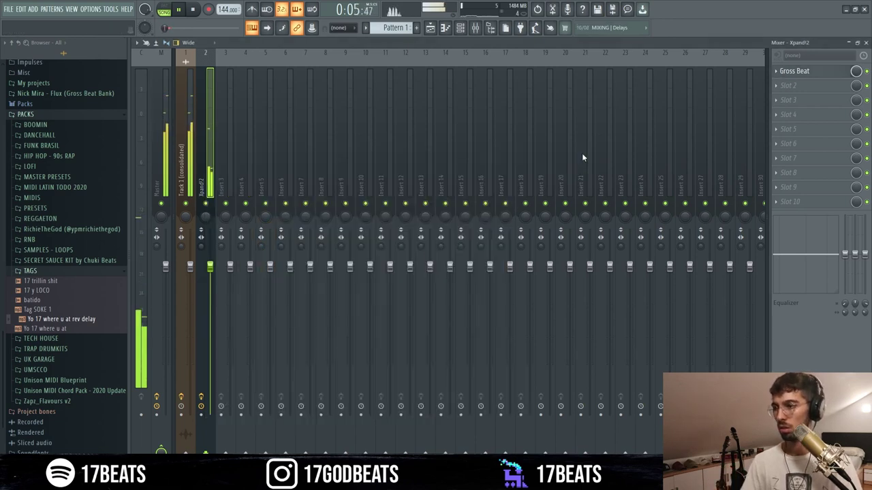
key(space)
Step: Add an Analog Lab V channel to the channel rack for a second, lower-pitched pad
click(459, 27)
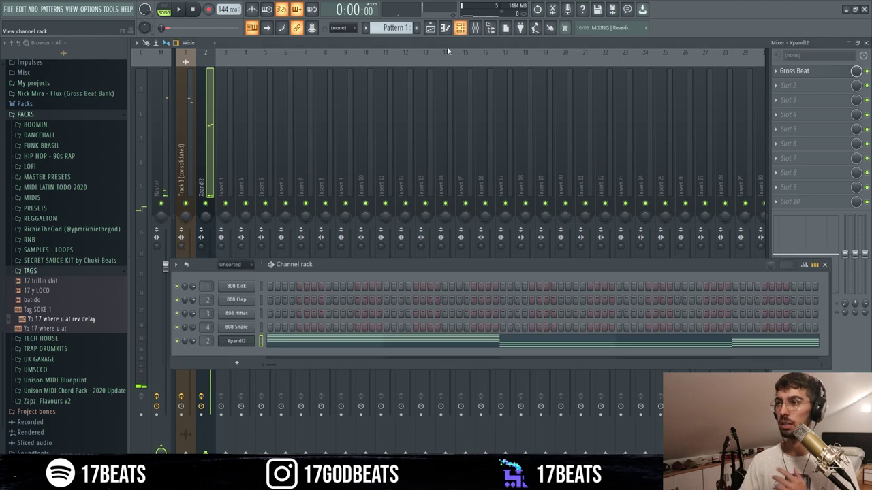
click(235, 361)
click(259, 54)
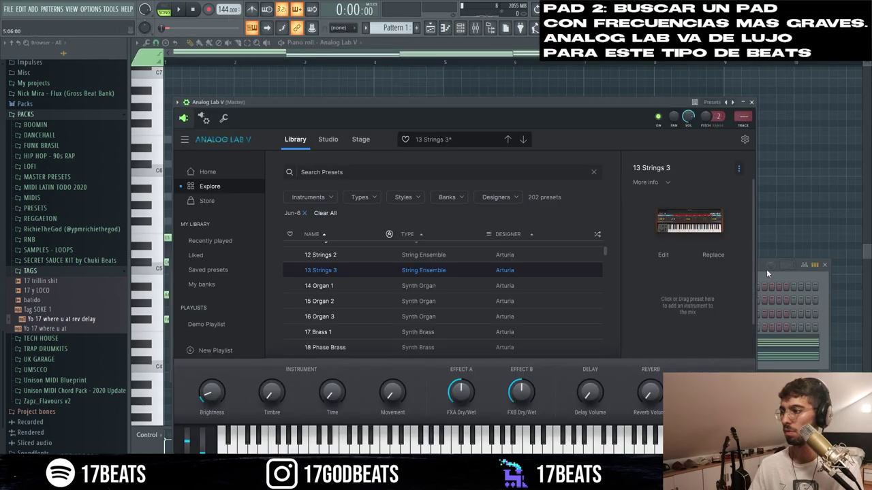
Step: Set the Brightness of the Analog Lab V 13 Strings 3 pad to 0.192 while auditioning it with the Xpand!2 pad
key(space)
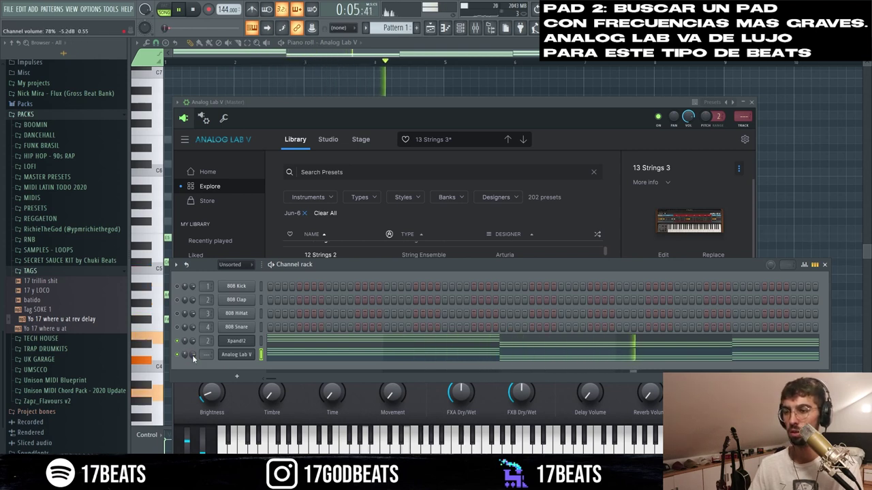
click(208, 392)
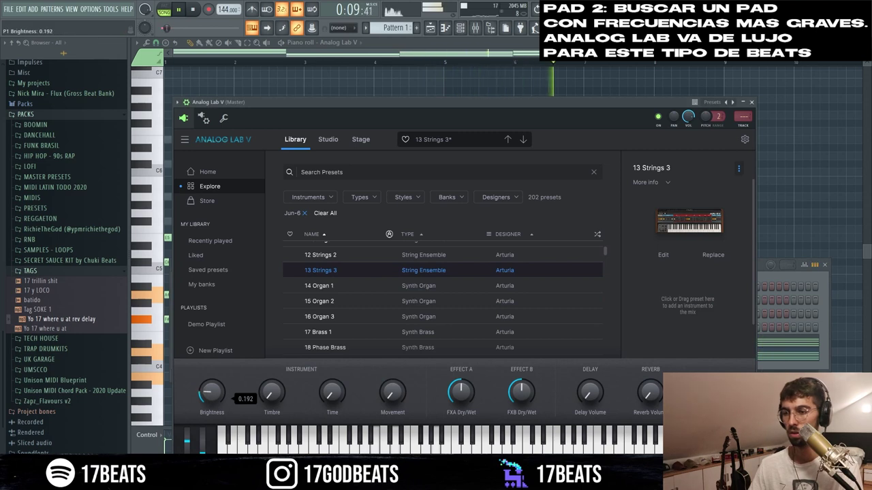
click(803, 265)
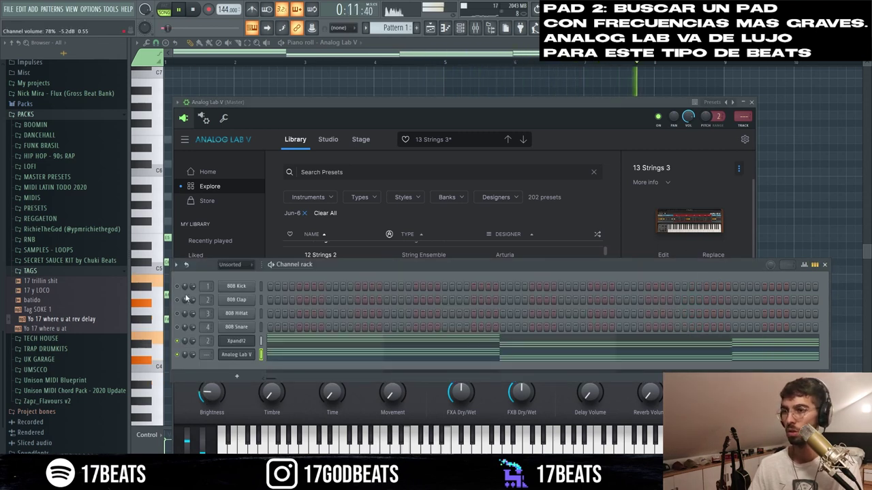
right_click(183, 346)
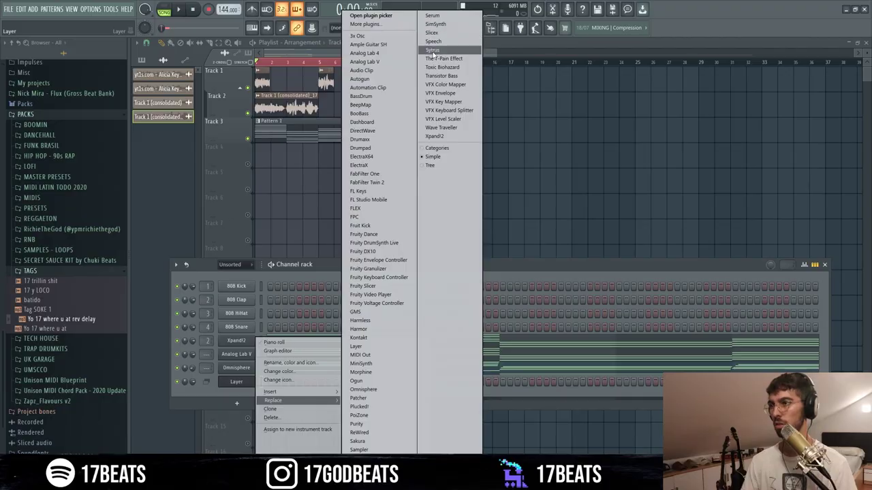
Step: Replace the Layer channel with Slicex and load the Track 1 (consolidated)_17 vocal sample into it, dismissing the error dialog
click(431, 33)
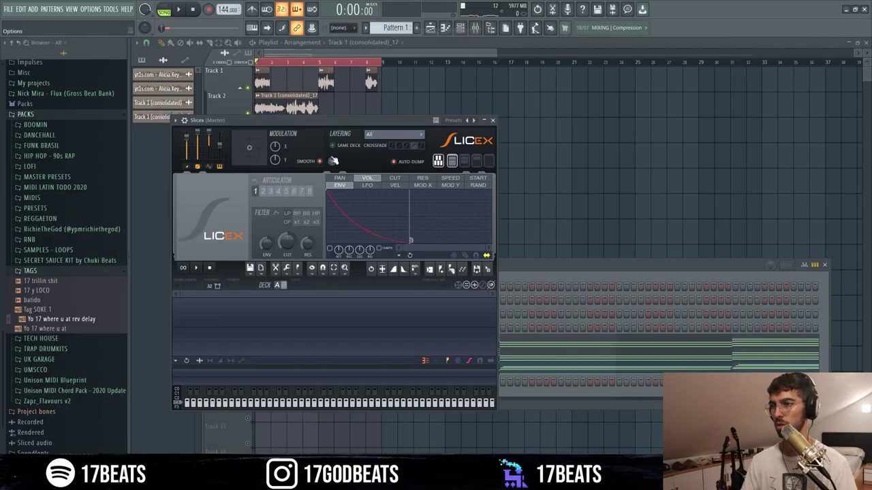
double_click(301, 108)
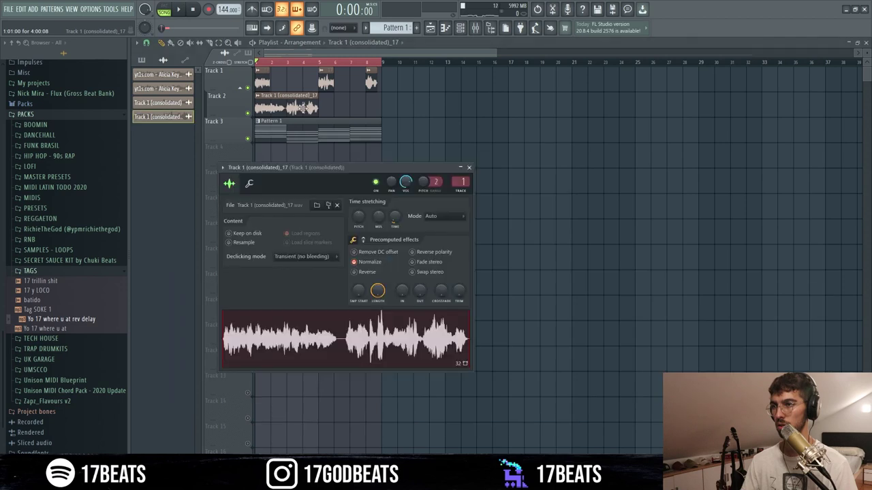
drag(333, 341, 300, 113)
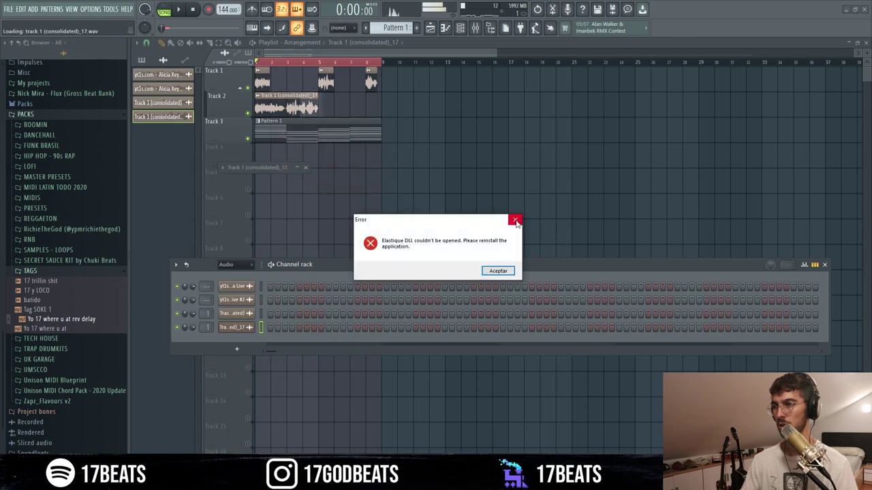
key(Return)
Step: Undo the last edit and audition the rearranged vocal chops in the playlist together with Pattern 1
key(space)
key(space)
key(ctrl+z)
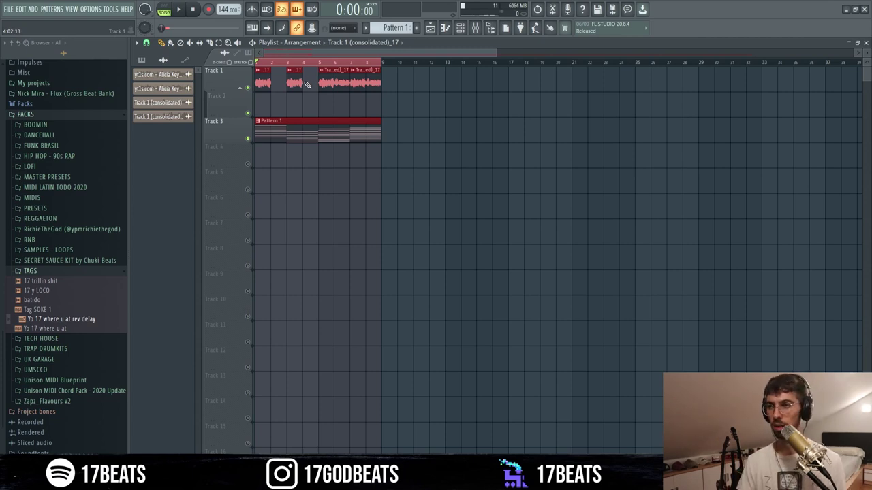
key(space)
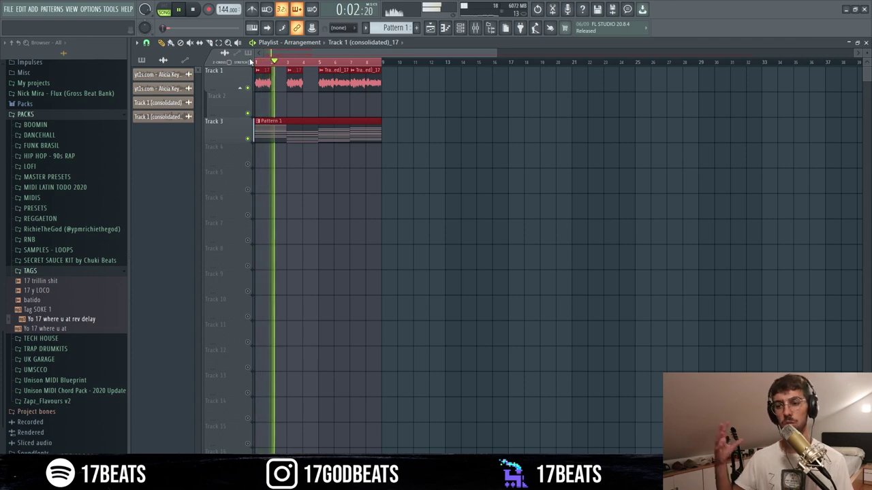
key(space)
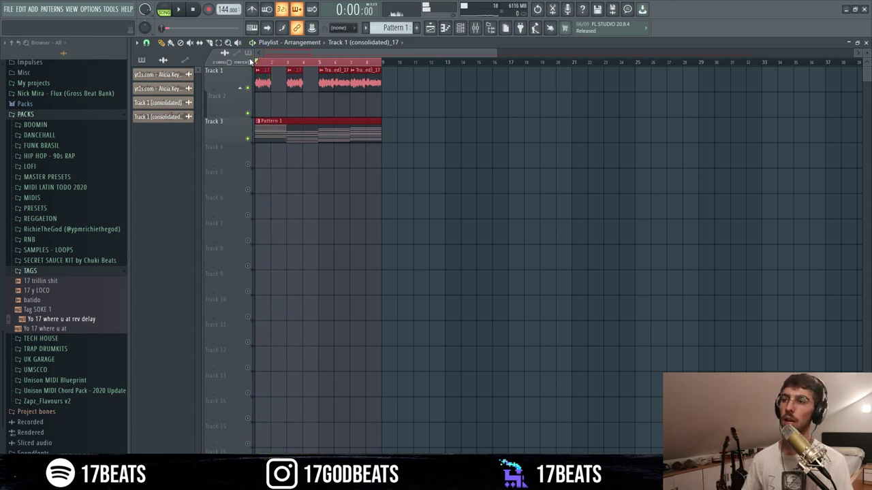
Step: Solo the Xpand!2 channel, bring in Analog Lab V and Omnisphere one at a time to compare the layers, and restore all channels
click(467, 33)
right_click(185, 329)
click(190, 330)
key(space)
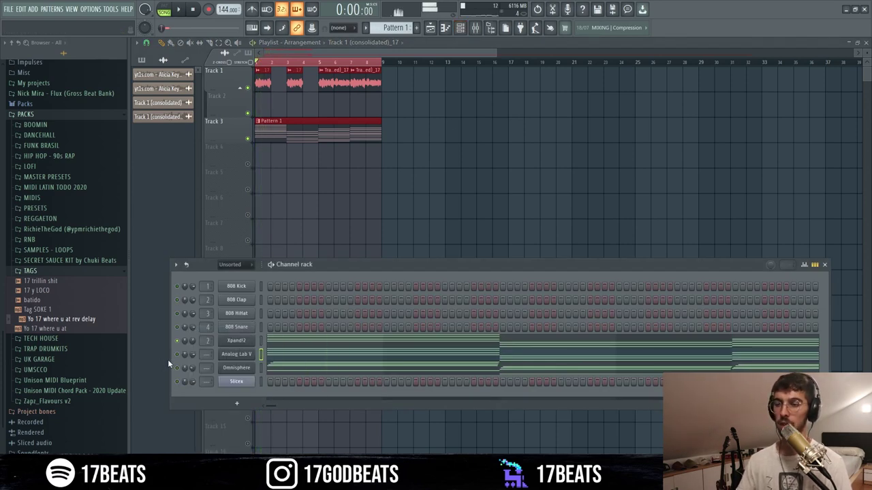
click(177, 354)
key(space)
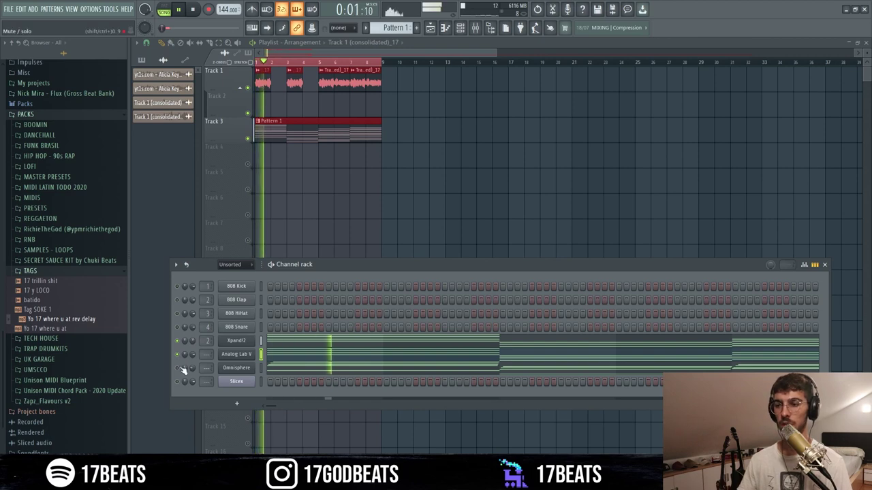
key(space)
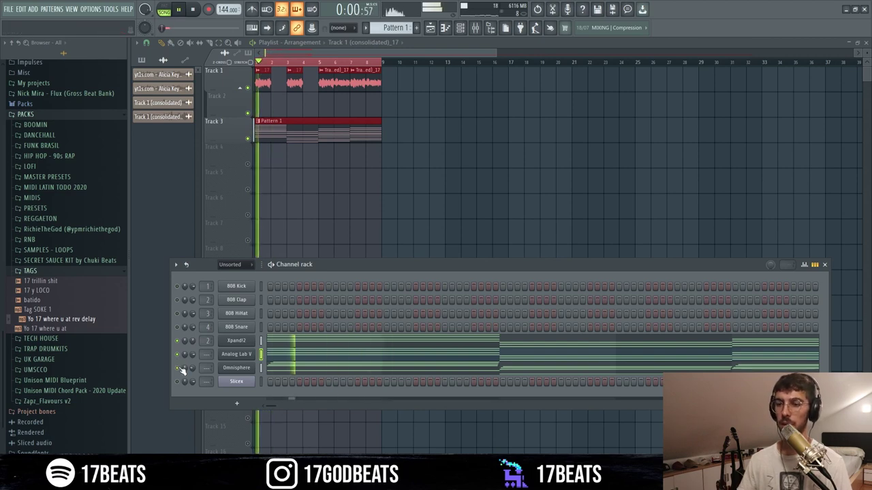
right_click(176, 286)
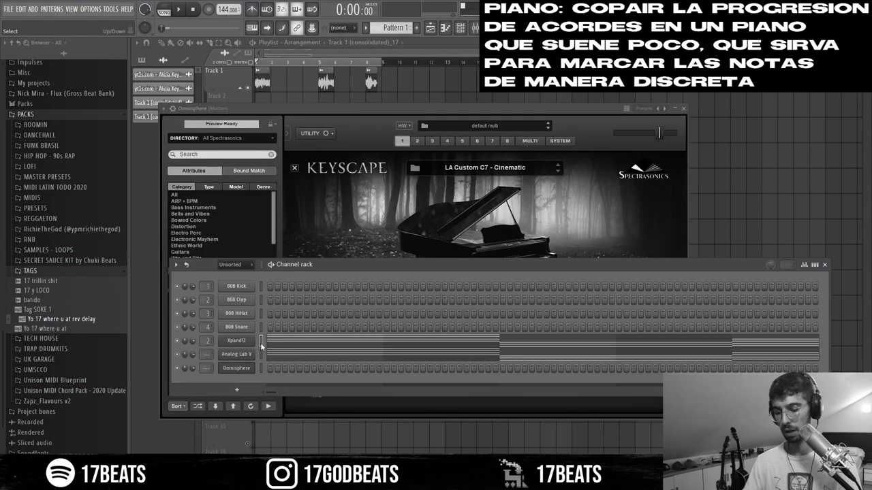
Step: Paste the chord progression into the Omnisphere piano channel and apply a slight strum to its note starts
key(ctrl+v)
click(269, 371)
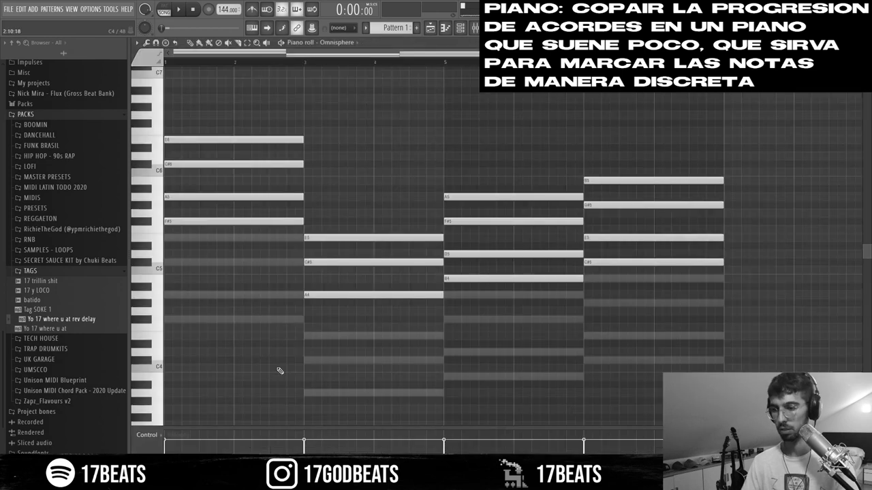
key(alt+s)
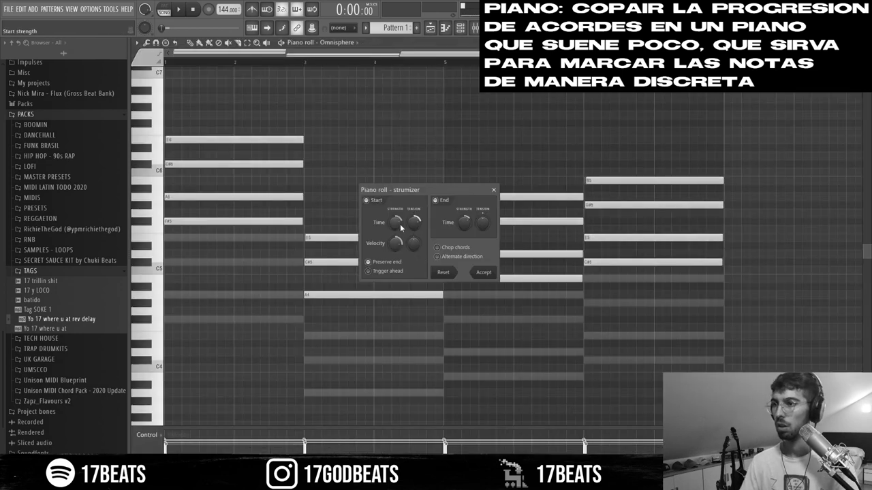
key(Return)
key(F6)
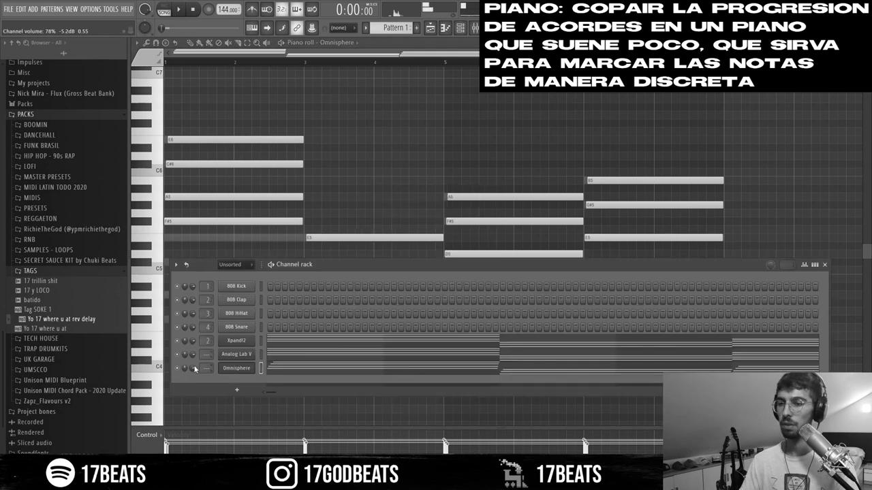
Step: Add a sustained root note an octave lower under each Omnisphere chord, using F#4, A3, B3 and C#4, during playback
key(space)
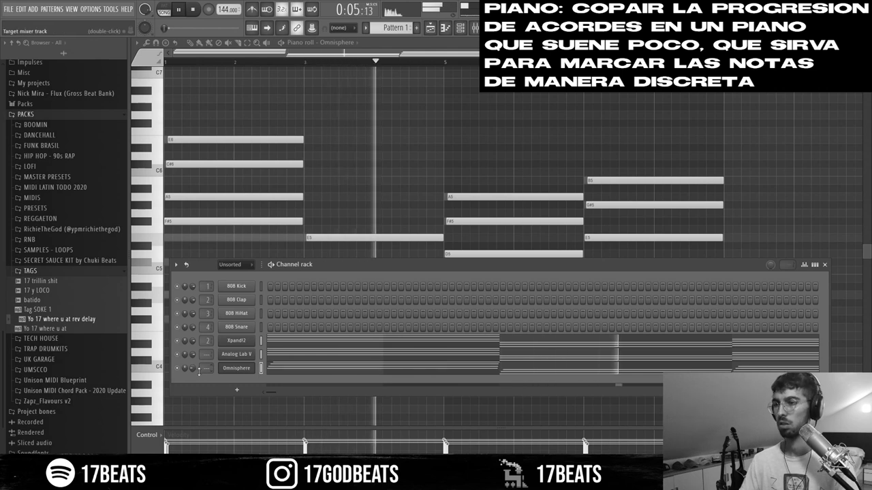
key(F6)
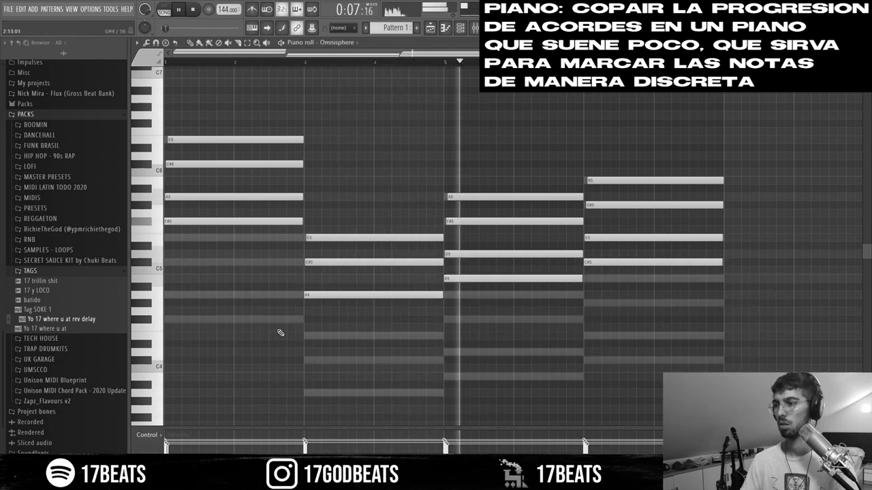
click(367, 393)
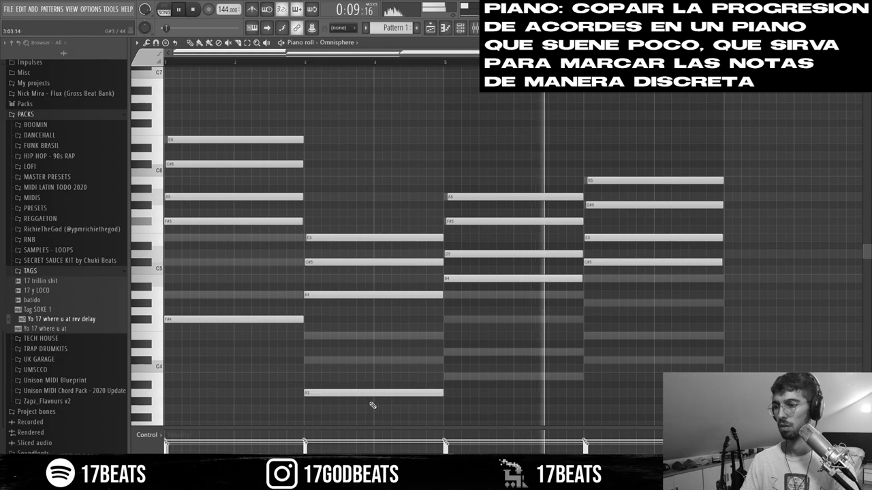
click(448, 376)
click(587, 360)
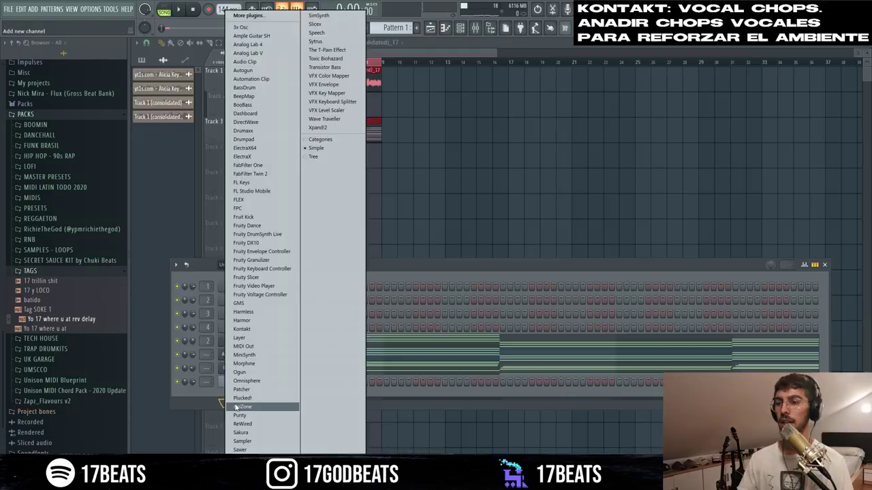
Step: Add a Kontakt channel, load the EXHALE instrument and browse its Light presets in Slices mode for vocal chops
click(249, 329)
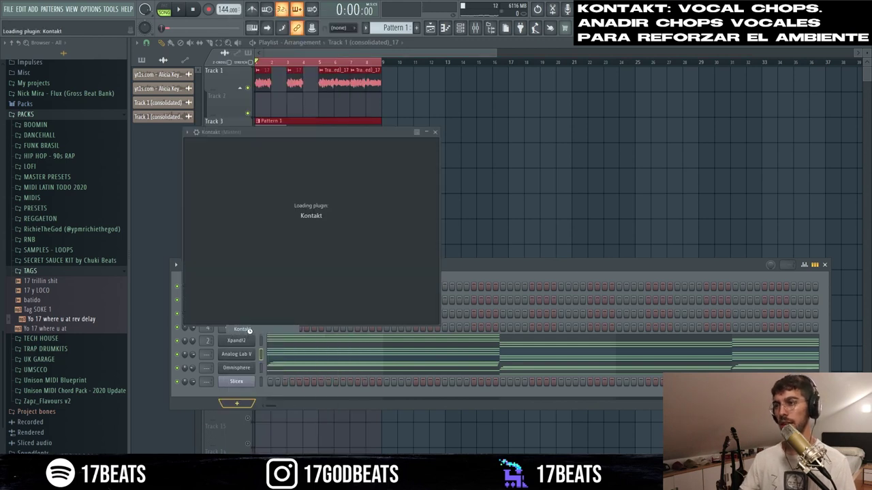
click(270, 270)
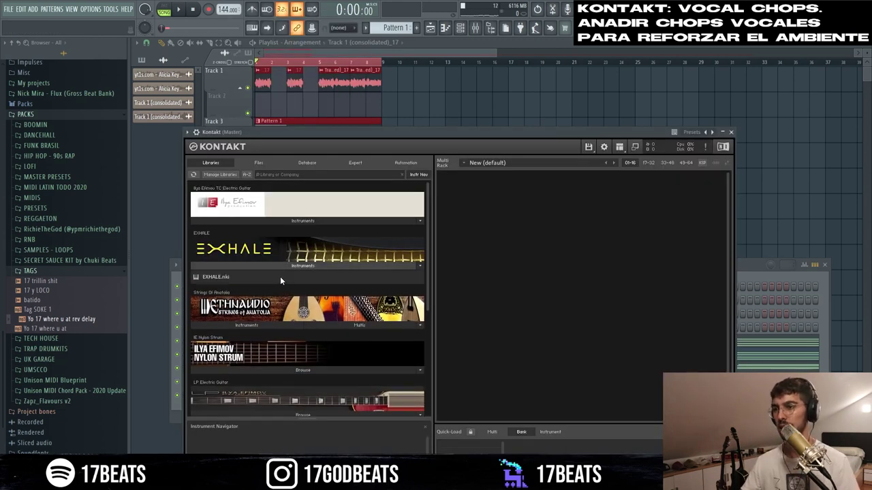
double_click(280, 276)
click(614, 357)
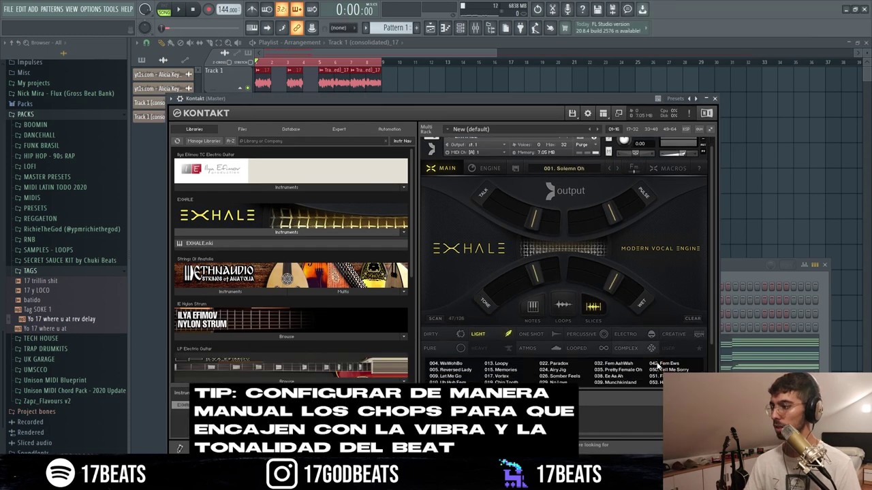
scroll(658, 365, down, 1)
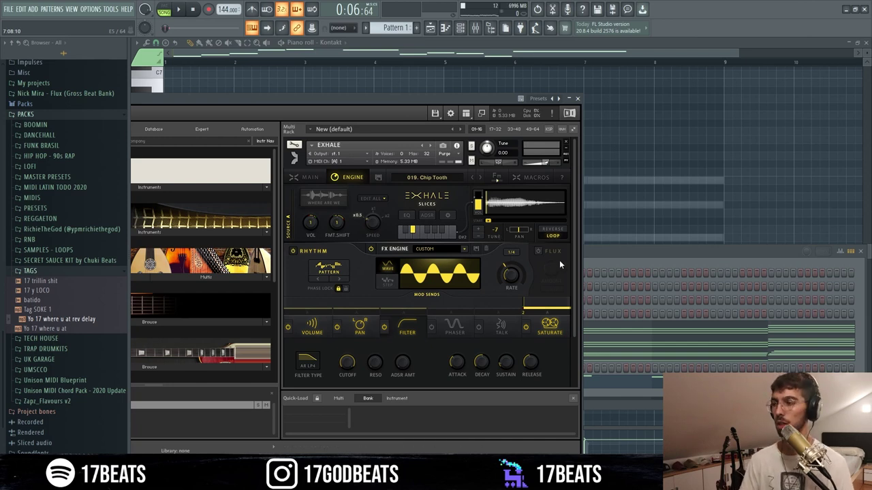
Step: Retune the Chip Tooth slices by ear against the beat, setting one slice to -11 and the reversed, looped slice to +2
key(space)
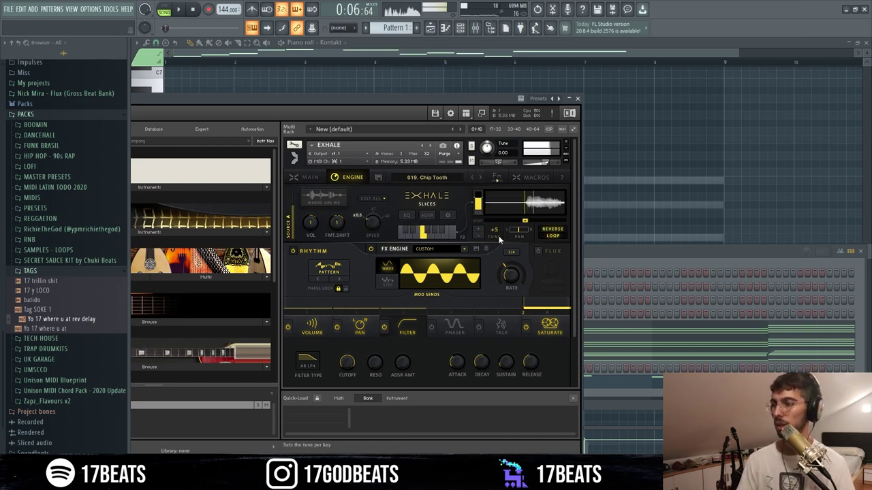
key(space)
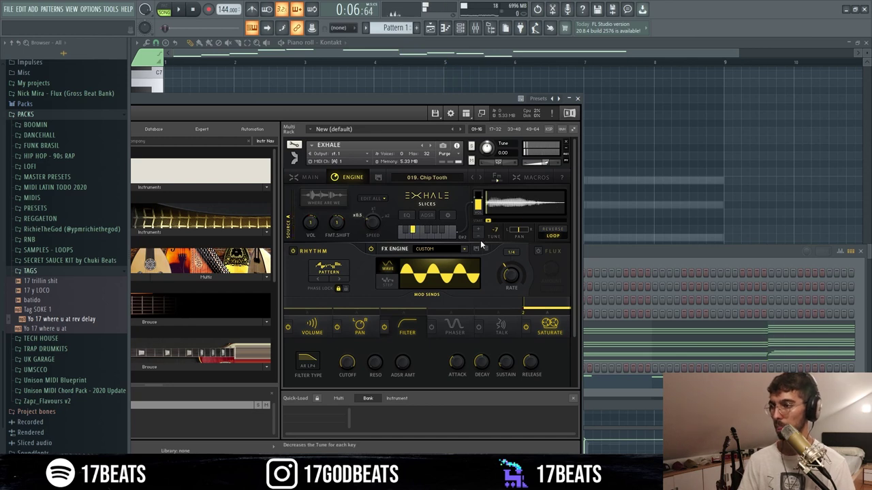
key(space)
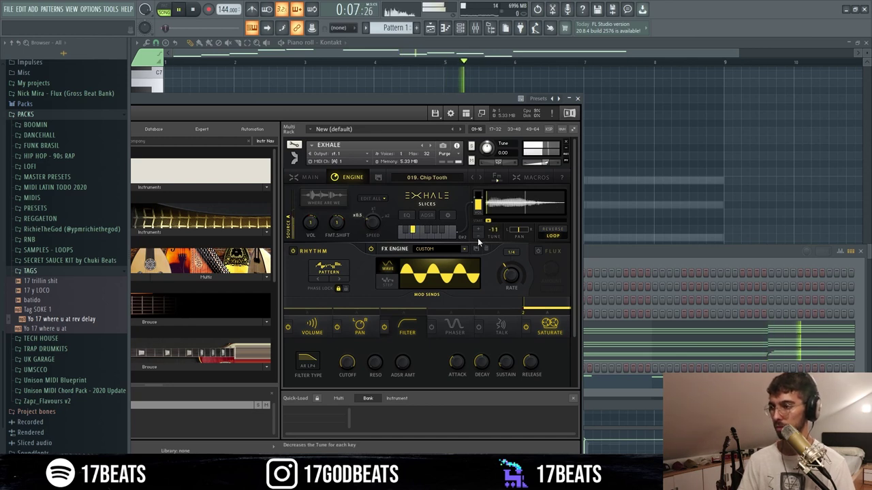
key(space)
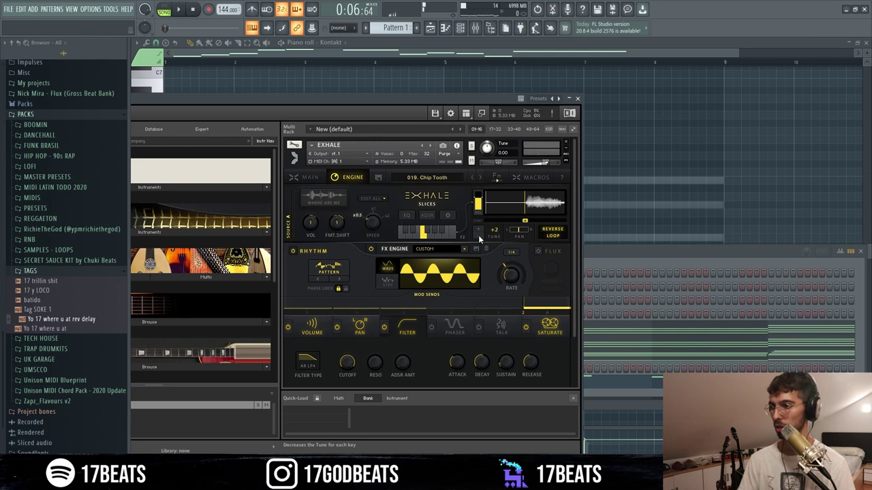
key(space)
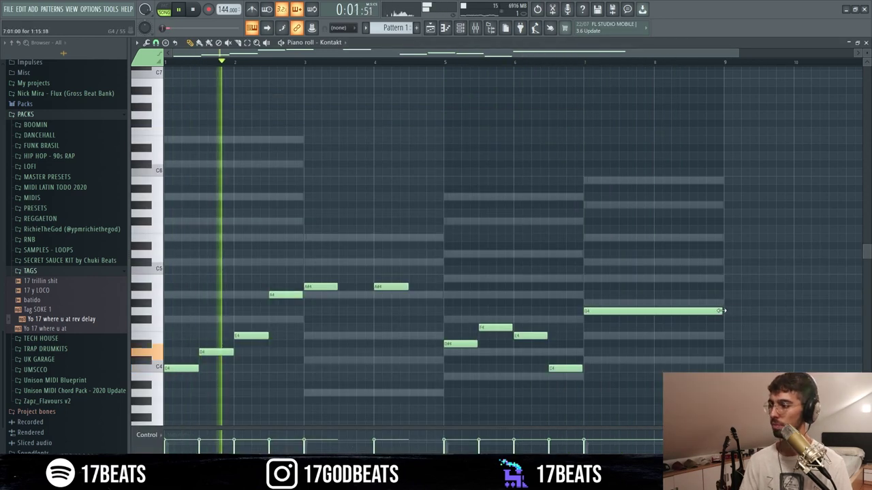
Step: Shorten the final G4 note of the Kontakt melody to one bar and add another one-bar G4 at bar 8
drag(723, 310, 729, 311)
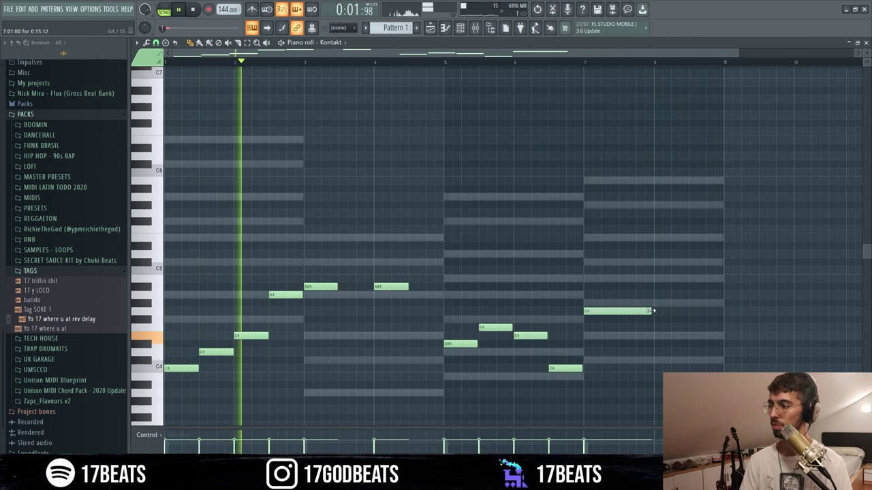
key(ctrl+z)
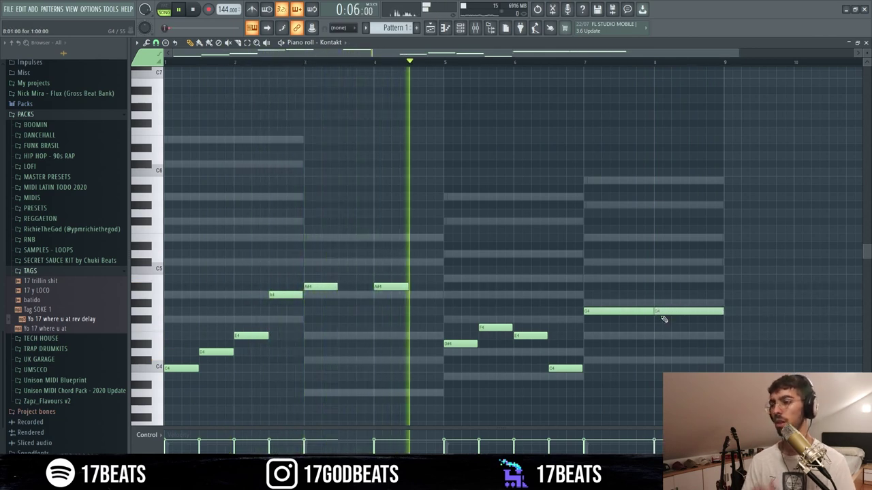
key(space)
Step: Return to the Kontakt instrument and look over EXHALE's main page with its macro sliders and preset list
key(F6)
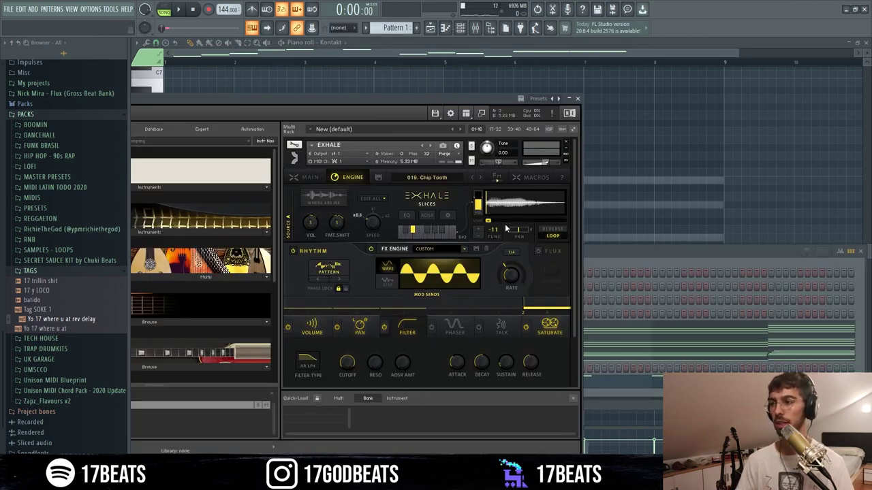
click(306, 177)
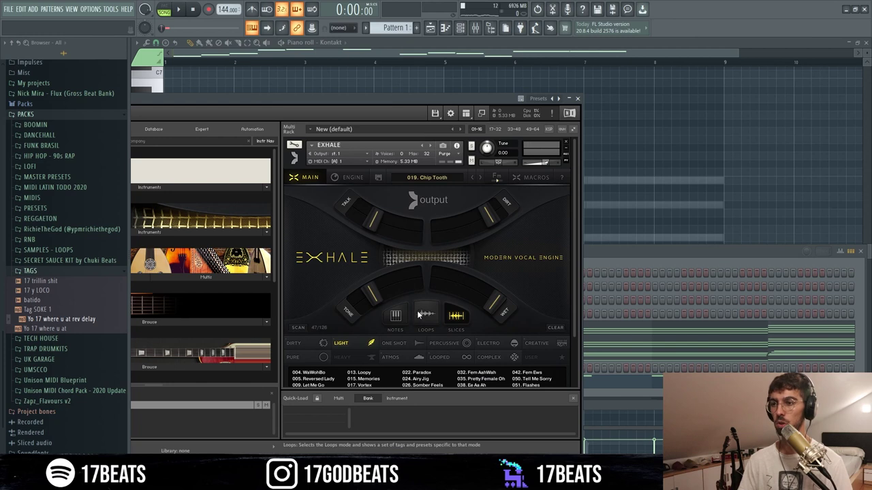
scroll(412, 327, down, 1)
scroll(341, 225, up, 1)
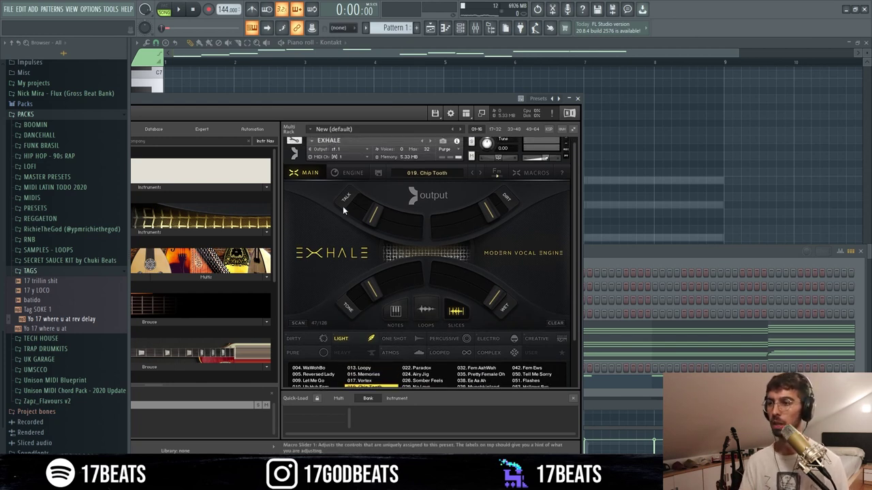
Step: Look over EXHALE's Engine page, bring up the mixer and audition the Kontakt melody on its own
click(347, 173)
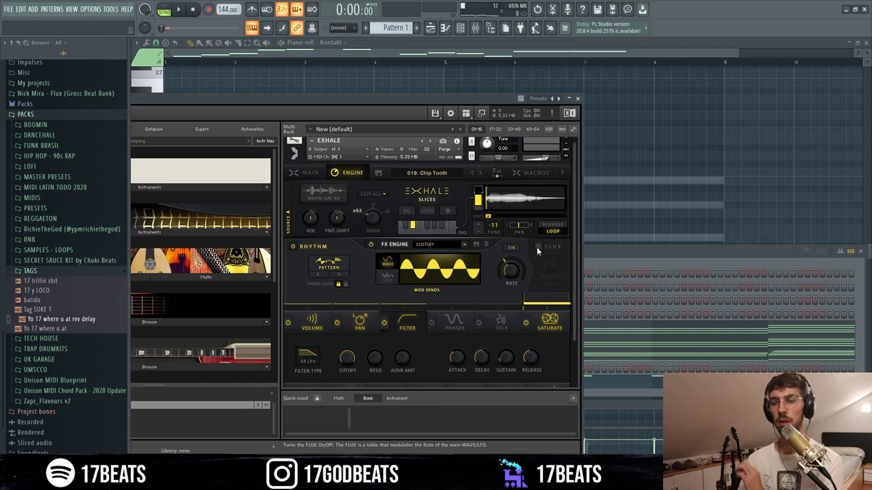
click(591, 259)
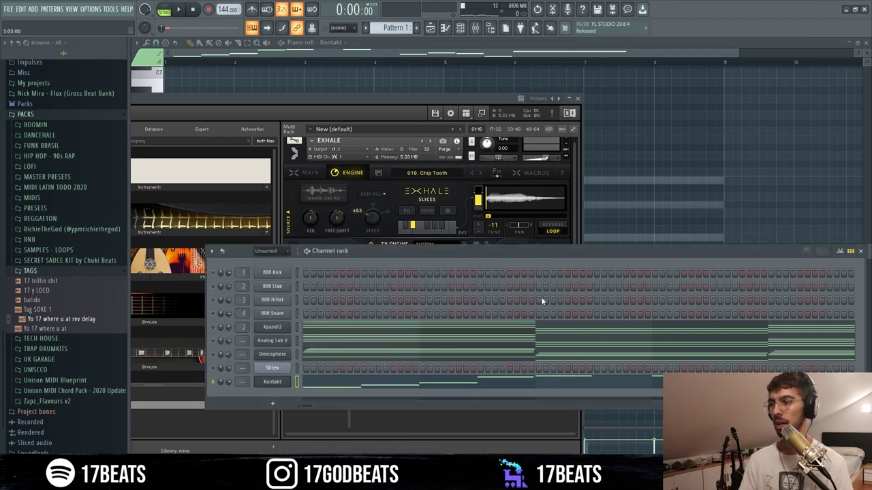
key(F9)
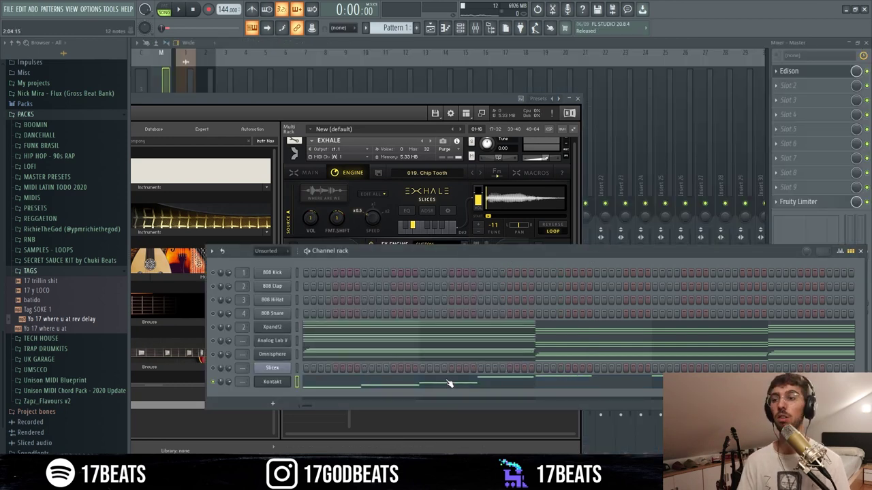
key(space)
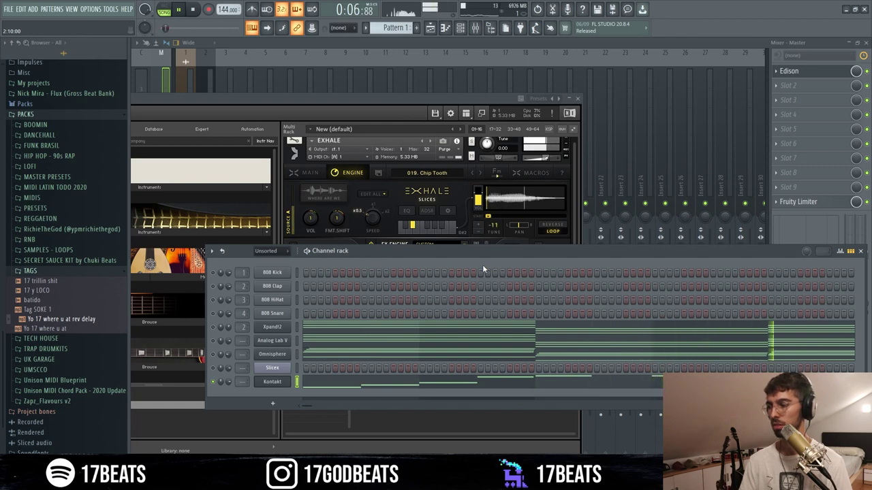
Step: Route the Kontakt channel to mixer insert 3 and load Fruity Love Philter in its first effect slot
click(272, 382)
click(272, 382)
click(227, 79)
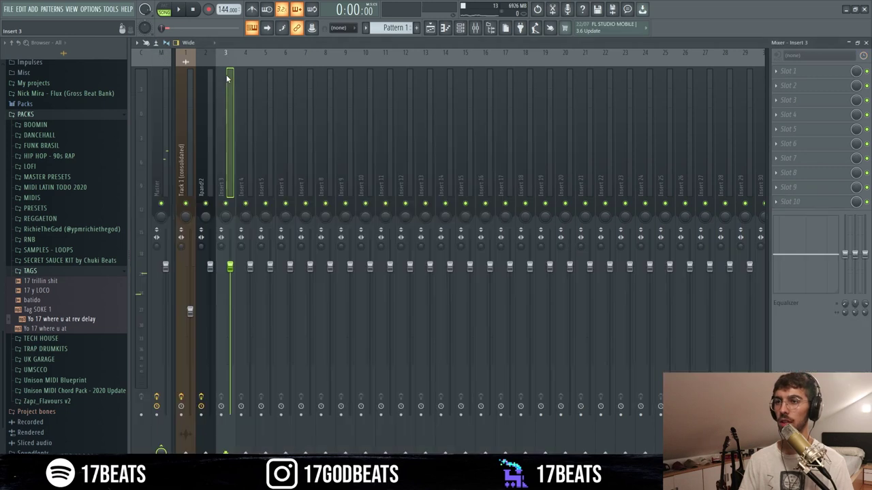
key(ctrl+l)
click(860, 77)
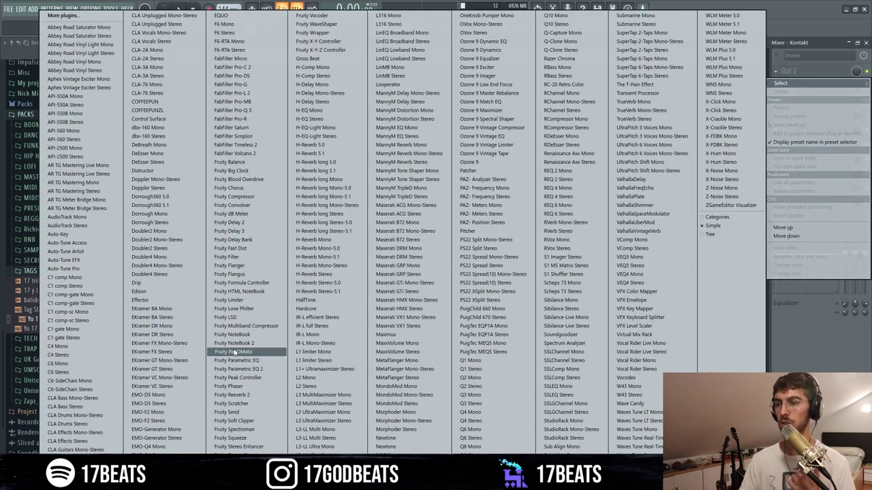
click(240, 310)
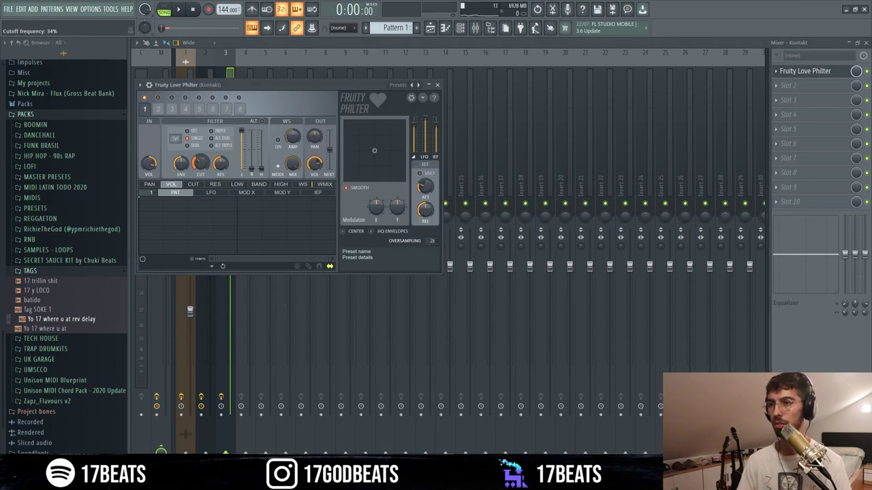
key(space)
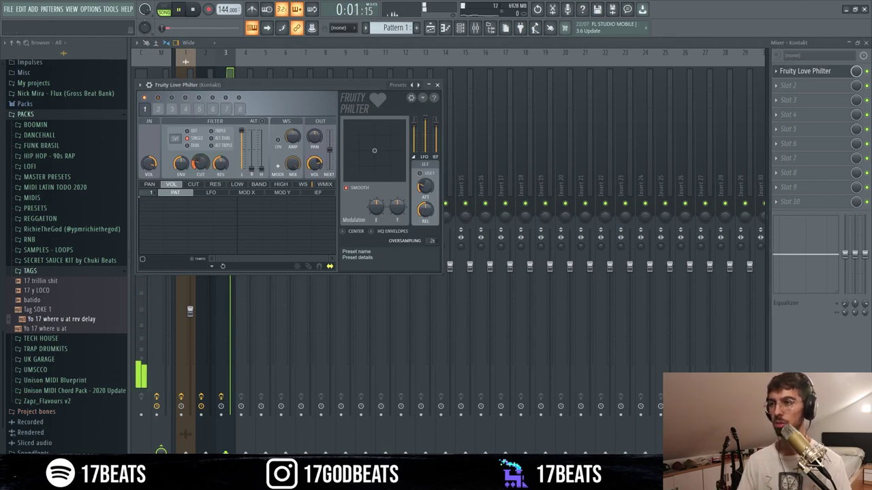
Step: Add Fruity Reeverb 2 and Fruity Delay 3 to slots 2 and 3 of the Kontakt mixer track
click(792, 87)
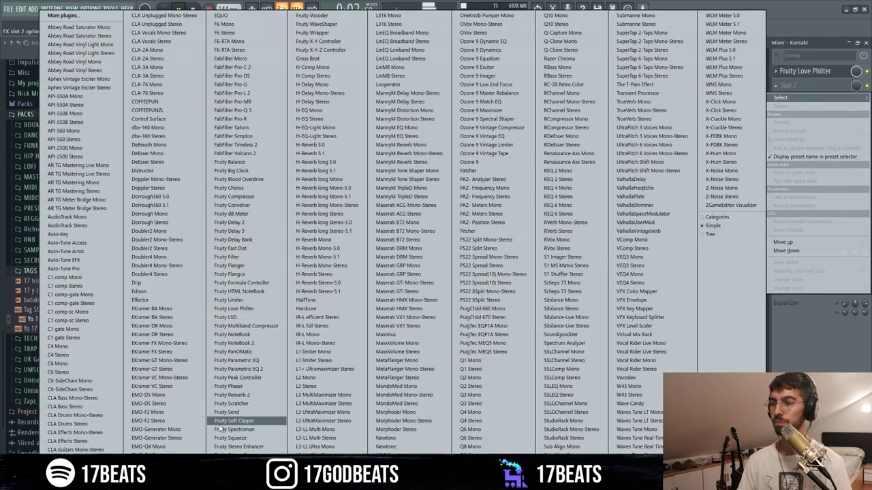
click(247, 395)
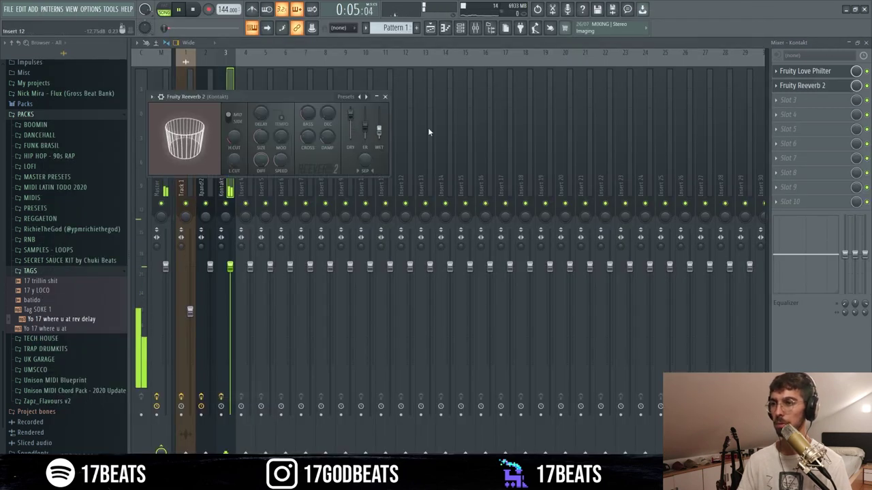
click(790, 100)
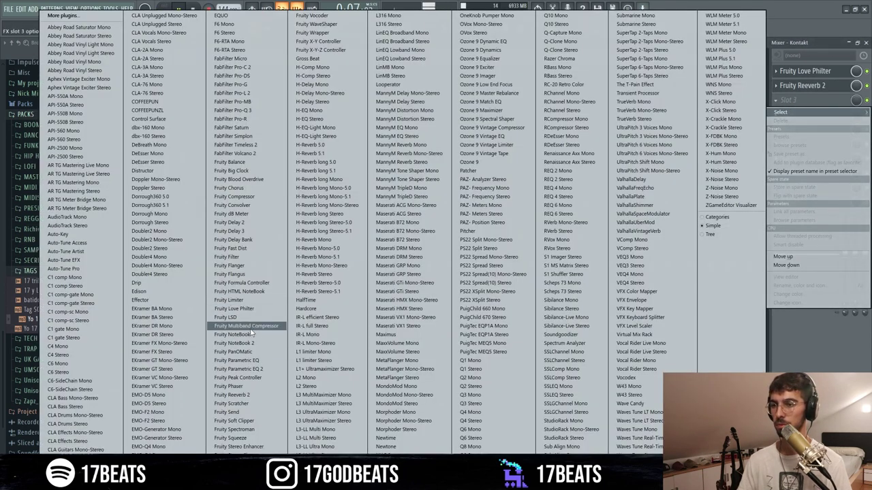
click(230, 231)
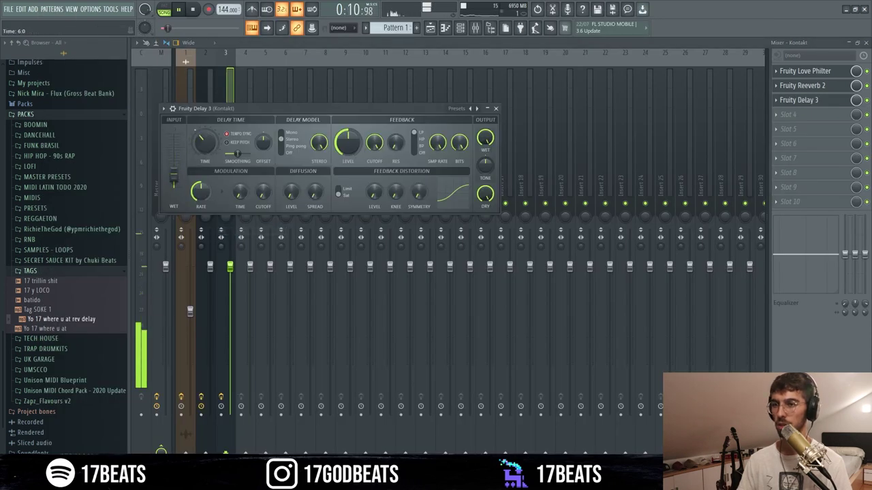
click(495, 109)
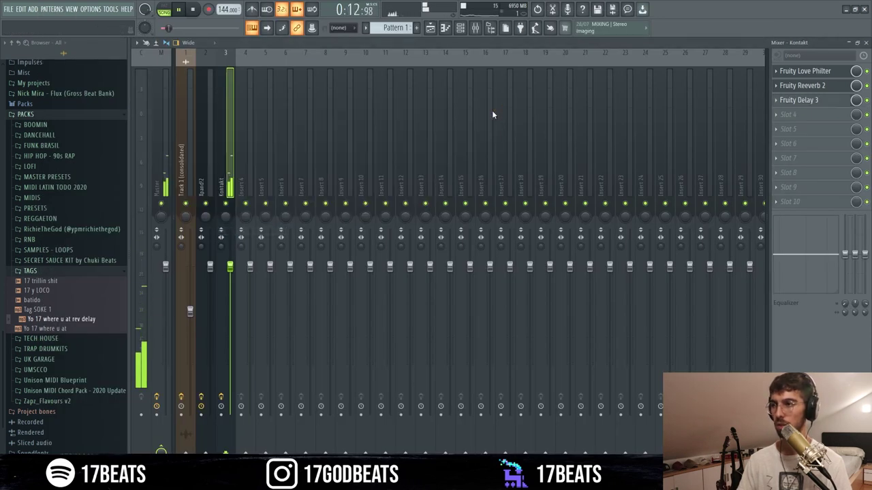
Step: Return to the playlist and channel rack, reactivate all channels and play the full arrangement
click(431, 30)
key(space)
click(460, 27)
right_click(220, 273)
click(224, 278)
key(space)
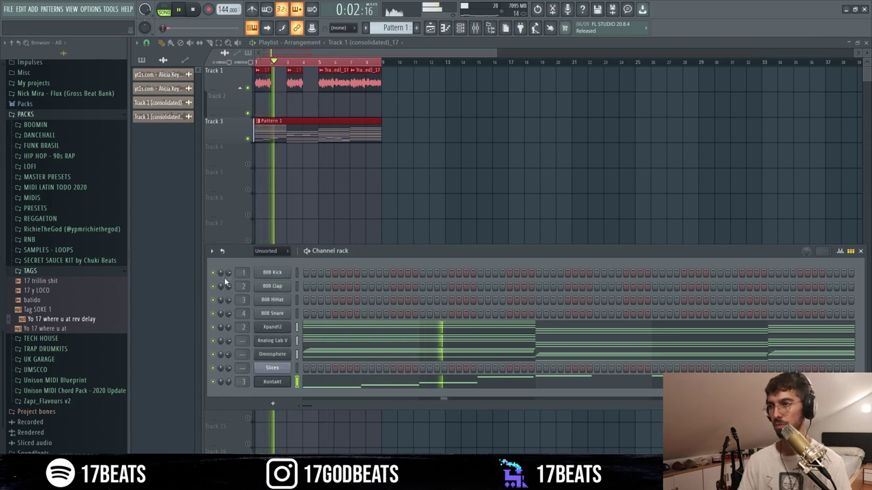
Step: Show all channels and rebalance their volumes by ear during playback, setting one to 63%, then return to the Unsorted group
click(271, 251)
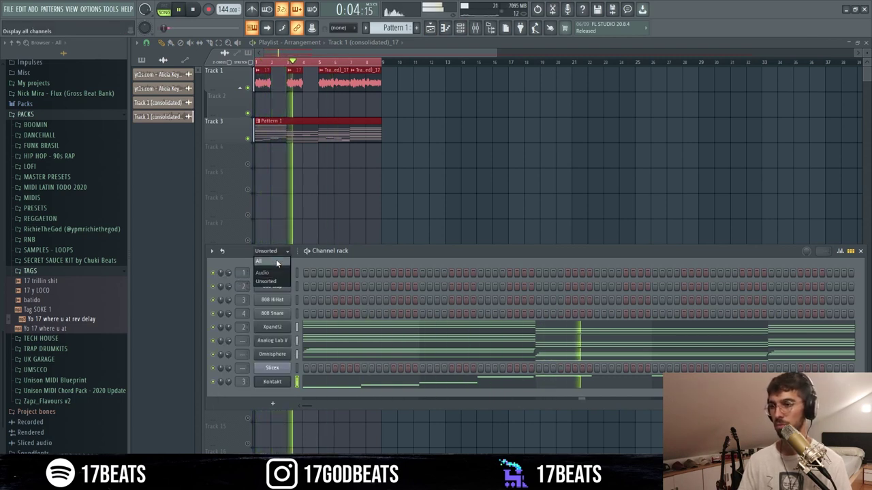
click(275, 261)
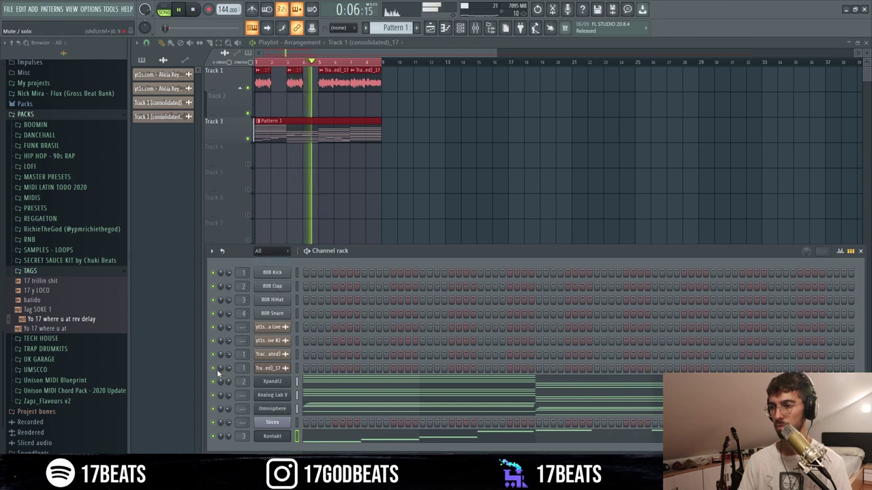
scroll(220, 435, up, 1)
scroll(220, 436, down, 2)
drag(230, 375, 230, 390)
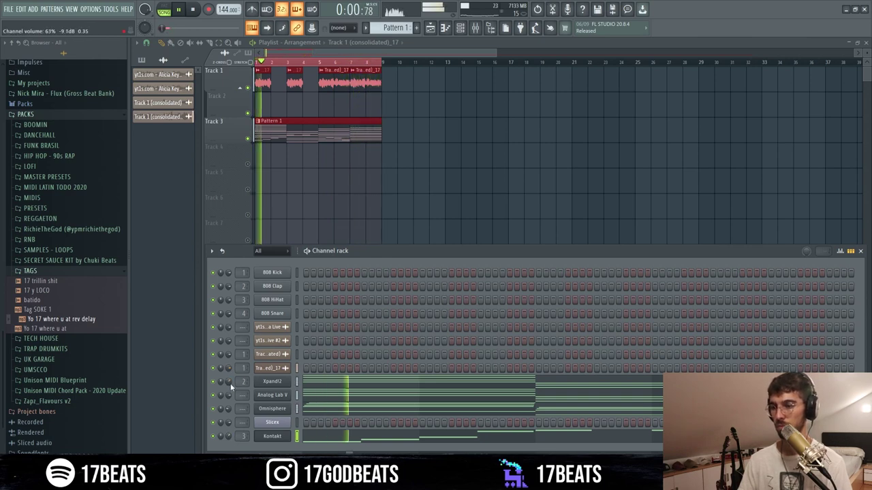
drag(229, 390, 229, 398)
key(space)
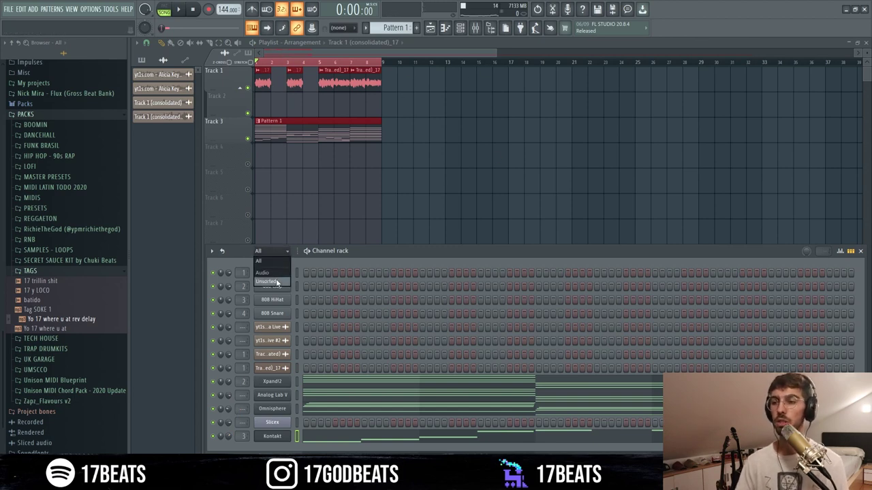
click(277, 282)
Step: Replace the 808 Snare with Snares NG (6) and place a hit on the third beat of every bar
scroll(45, 294, up, 2)
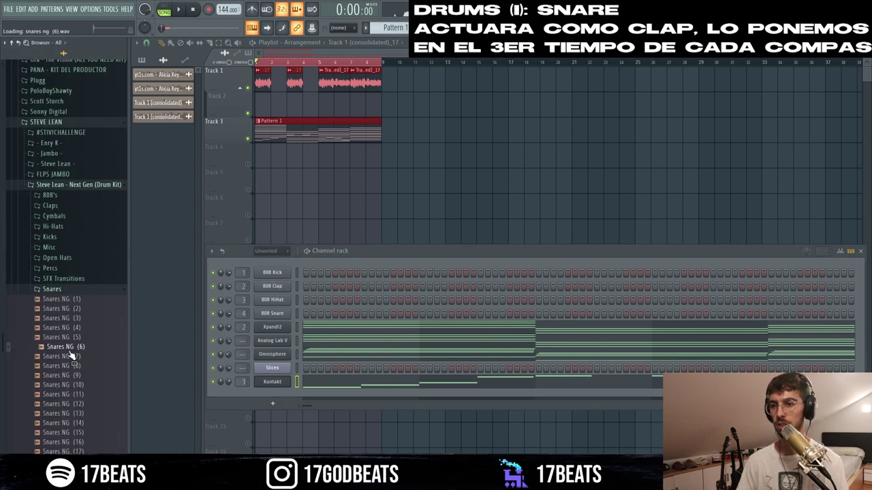
key(space)
click(364, 313)
click(480, 314)
click(597, 314)
click(713, 314)
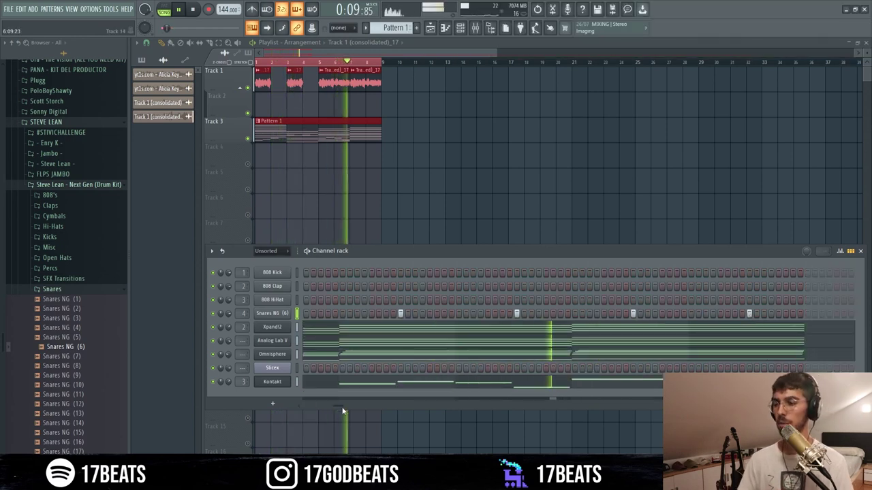
drag(337, 406, 275, 414)
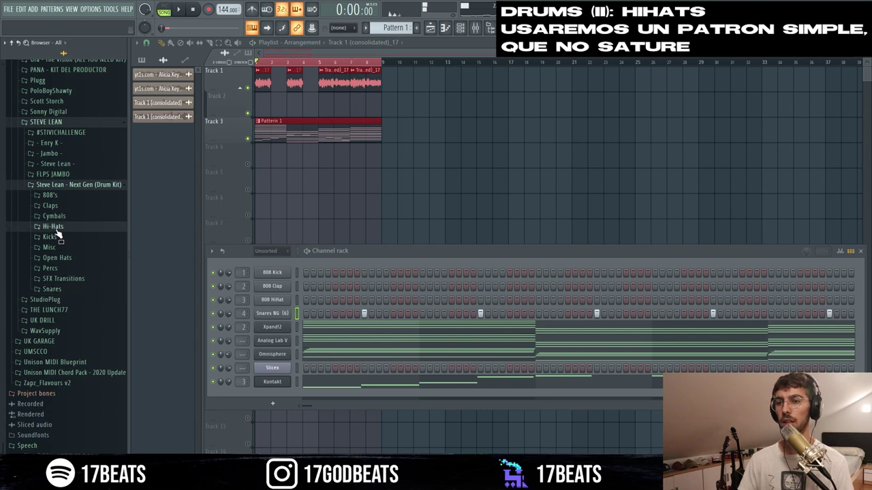
Step: Replace the 808 HiHat with Hi-Hats NG (4) on mixer track 5 and place hits on steps 1, 3 and 5 of bar 1
click(54, 226)
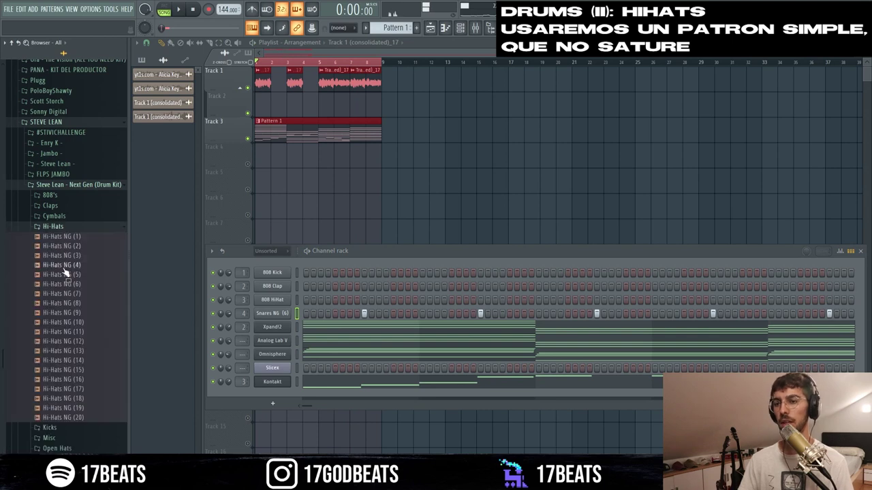
drag(65, 264, 297, 303)
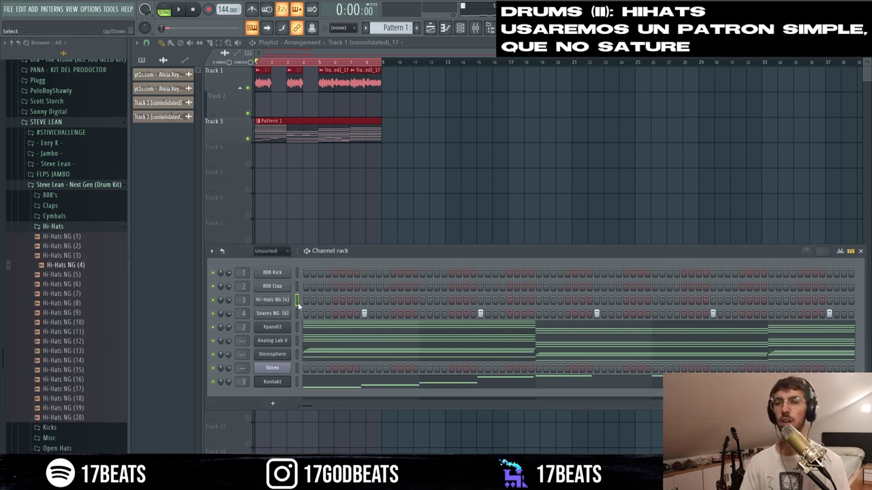
click(321, 301)
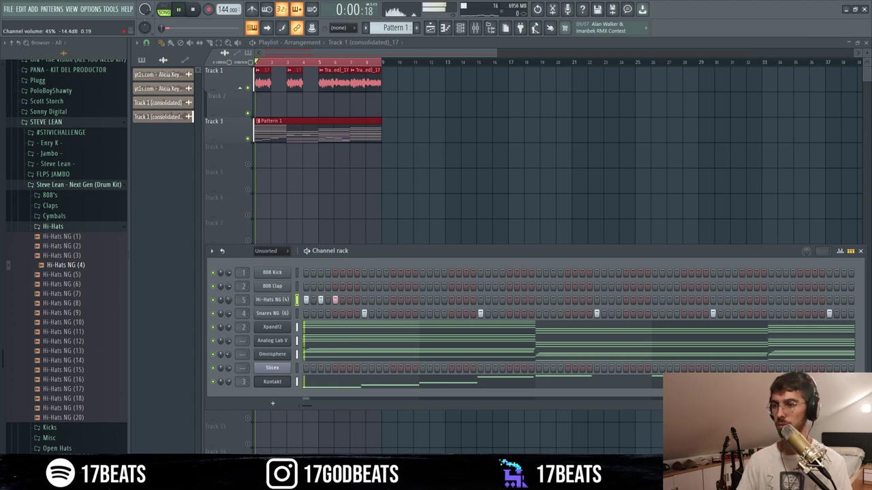
key(space)
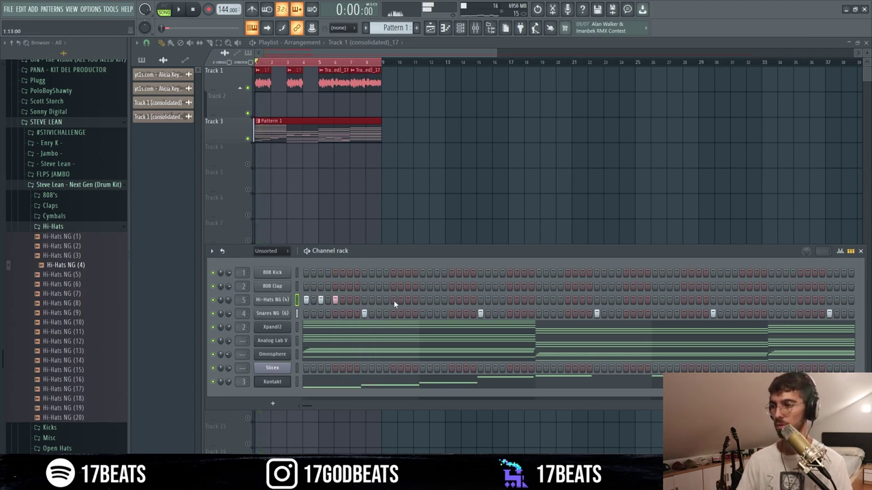
Step: Extend the hi-hat pattern through bars 2 to 4 with sparse, irregular hits while the beat plays
key(space)
click(423, 301)
click(429, 300)
click(415, 300)
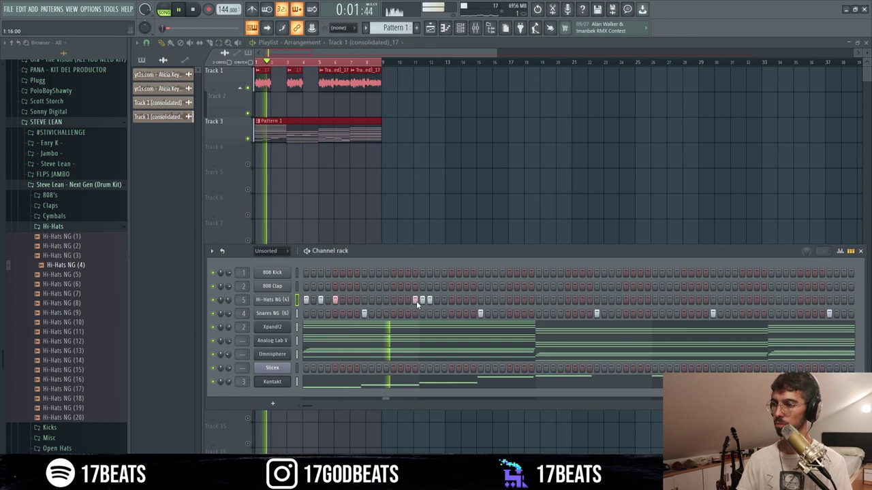
click(436, 300)
click(450, 300)
click(466, 300)
click(538, 300)
click(567, 300)
click(624, 300)
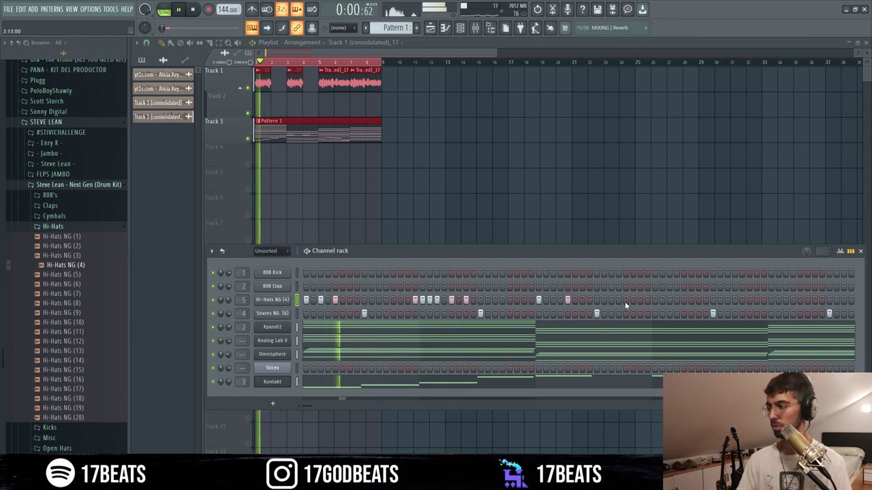
click(653, 300)
click(669, 301)
click(684, 300)
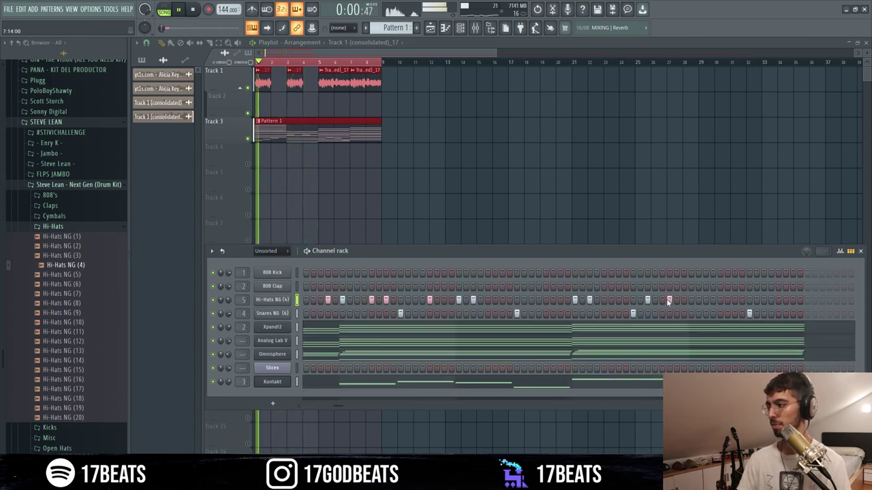
Step: Fill in the closing hi-hat hits across bars 7 and 8 and listen to the complete pattern
click(691, 301)
click(706, 300)
click(618, 300)
click(763, 300)
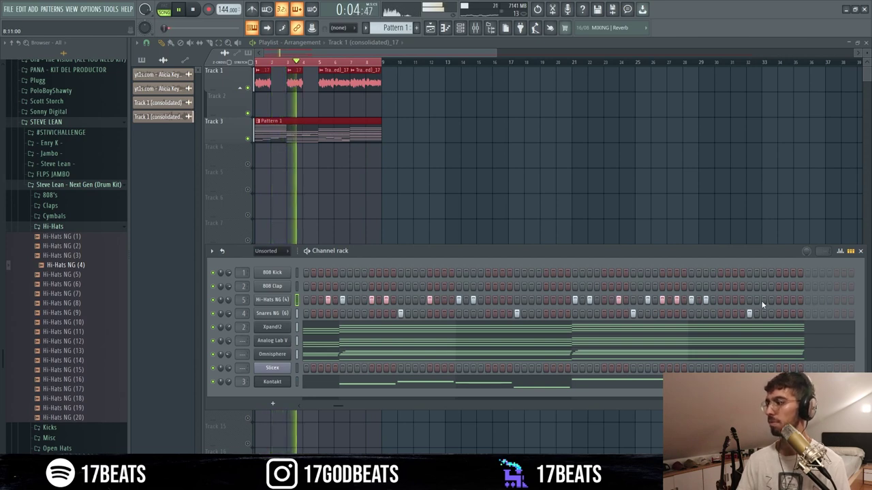
click(793, 300)
click(721, 300)
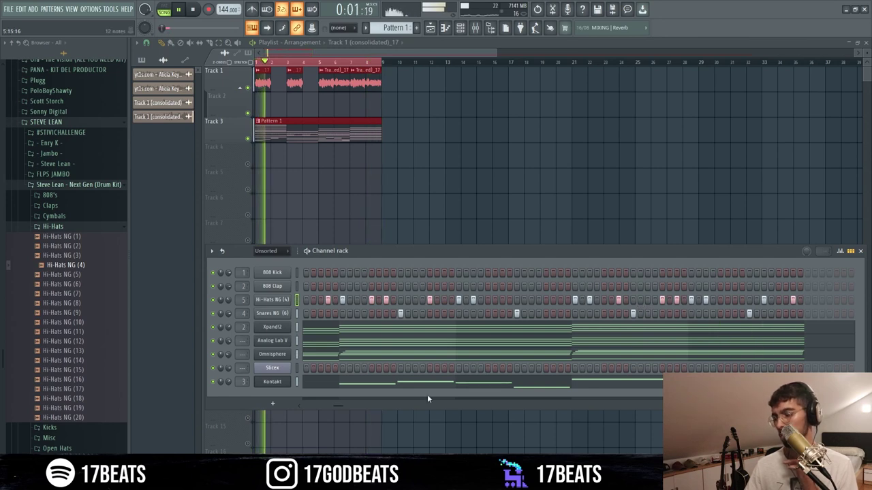
key(space)
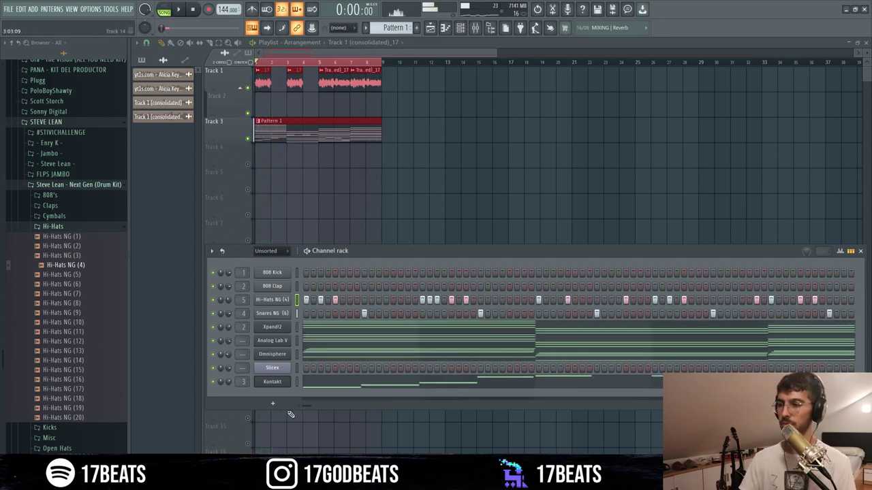
Step: Add the [KBeaZy] bass - grant one-shot as a channel and draw two-bar root notes F#4, A4, B4 and C#5
click(273, 405)
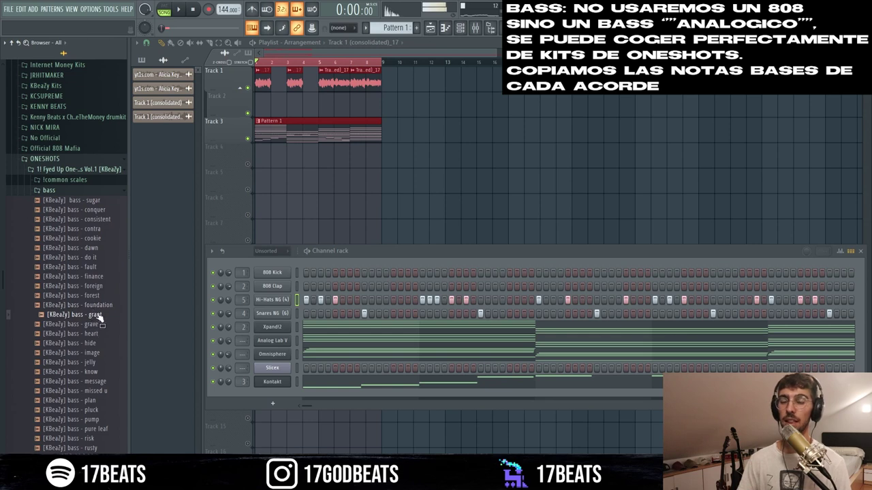
right_click(292, 337)
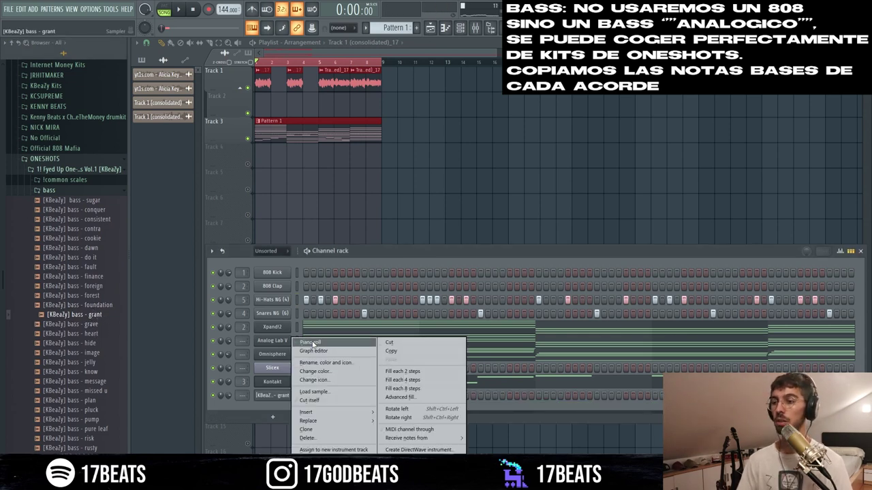
click(303, 344)
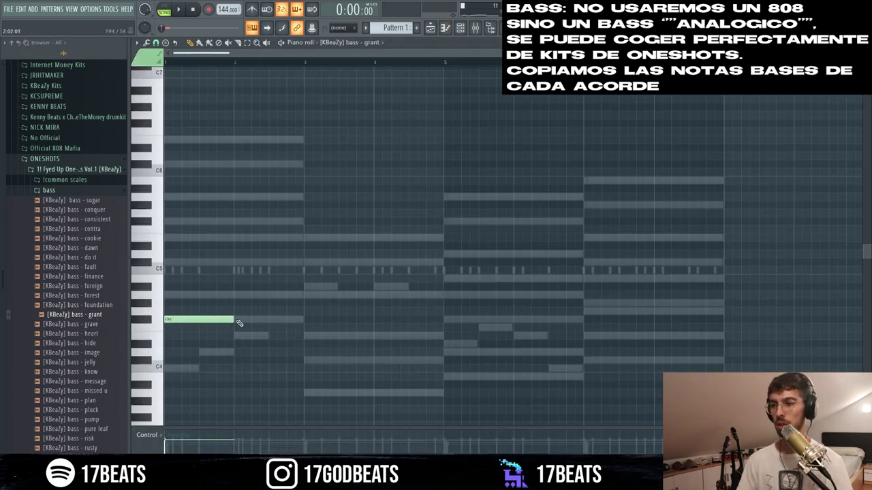
click(305, 393)
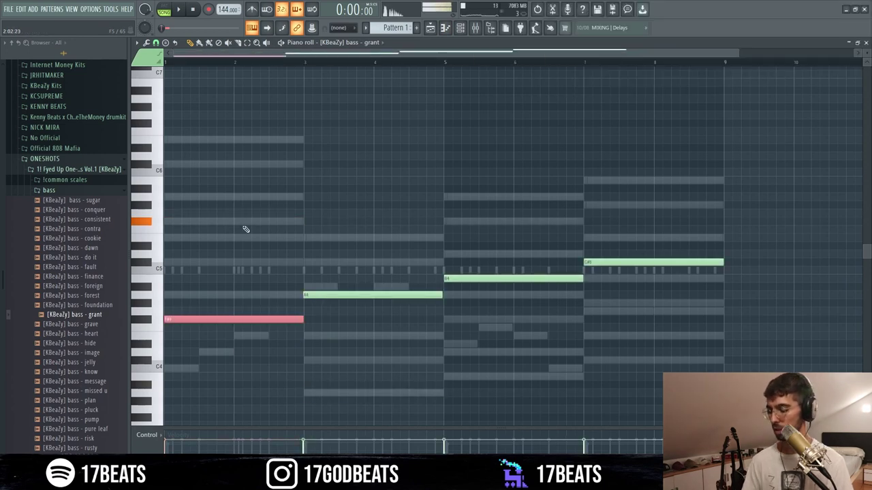
Step: Listen to the bass line against the beat and set the [KBeaZy] bass - grant channel to cut itself
key(space)
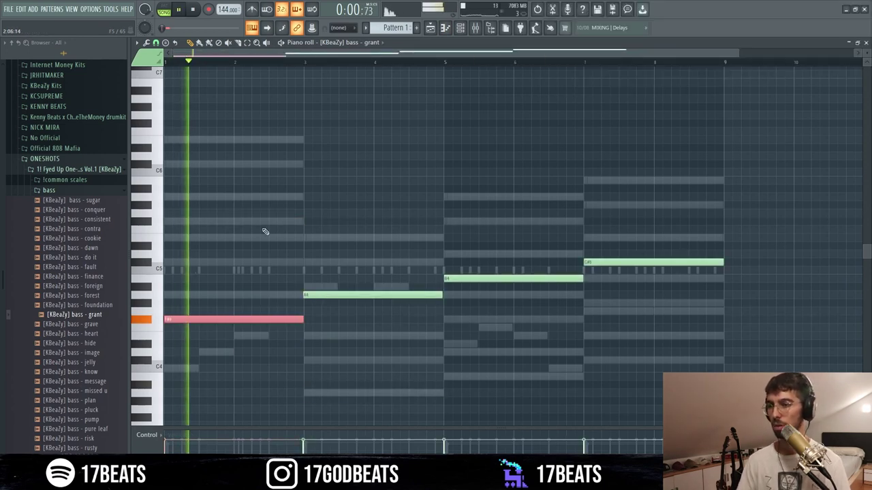
click(610, 263)
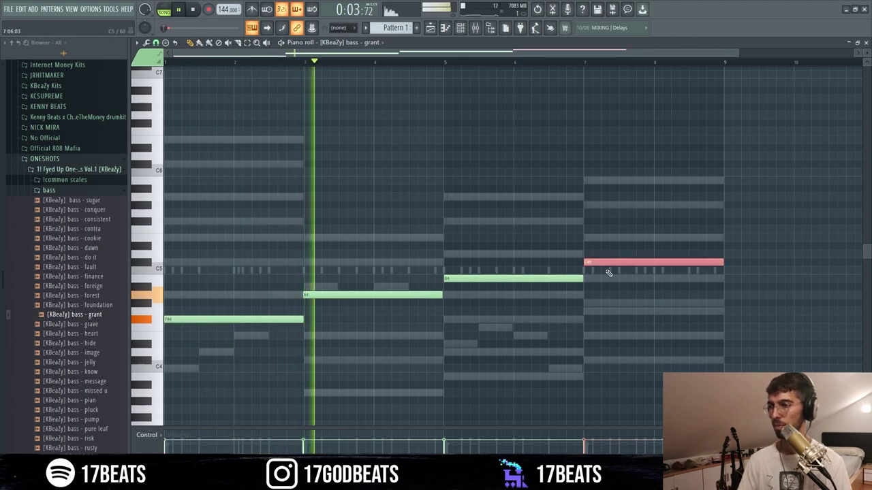
key(space)
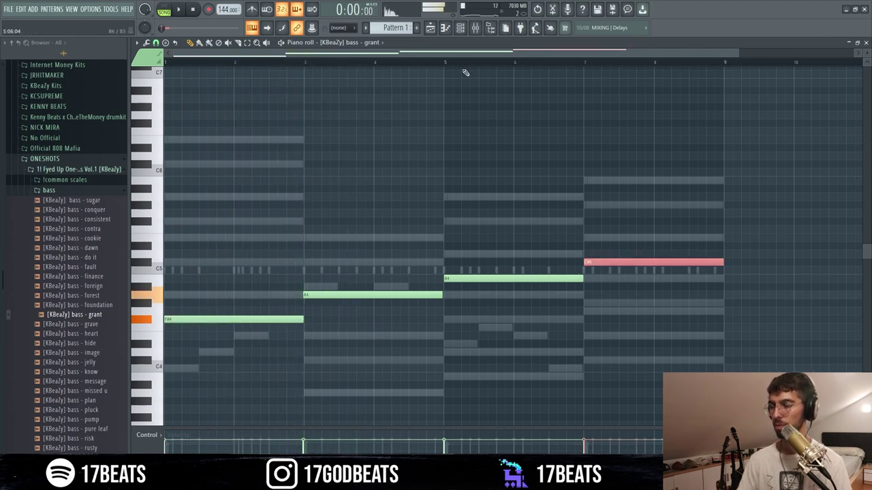
click(455, 28)
right_click(285, 399)
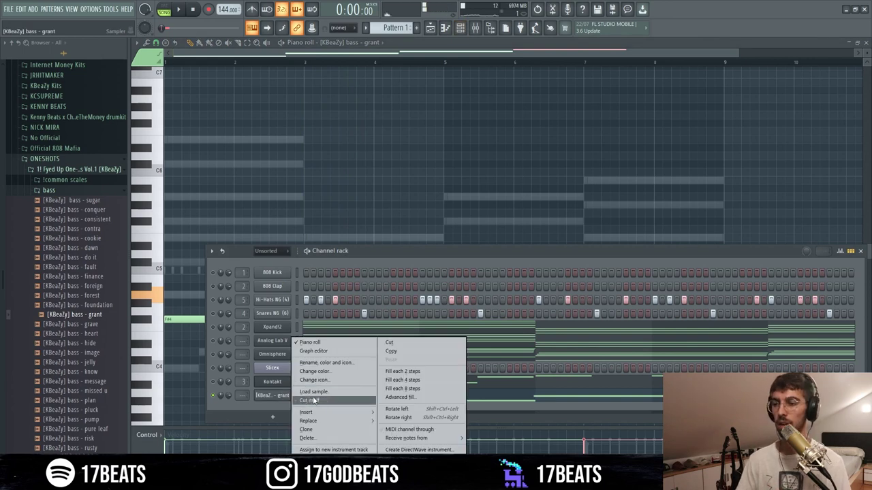
click(316, 401)
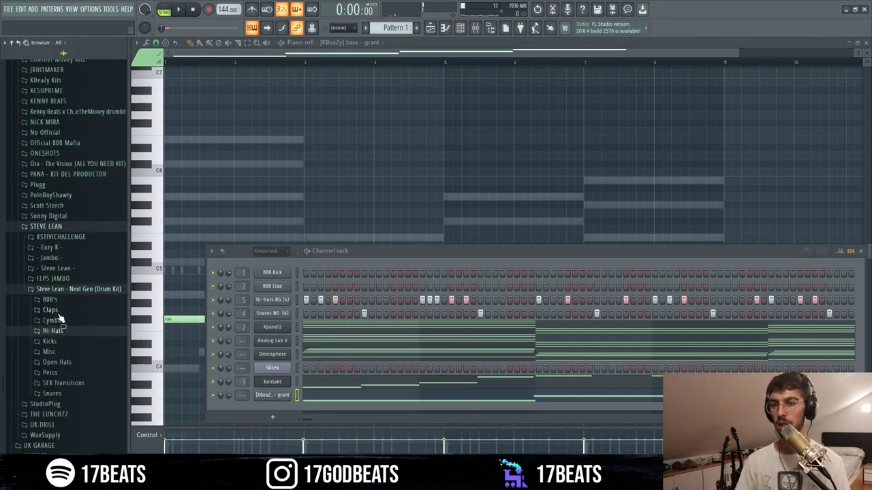
Step: Replace the 808 Kick with Kick NG (1) on mixer track 6 and place its first hit on step 1 of bar 1
click(59, 342)
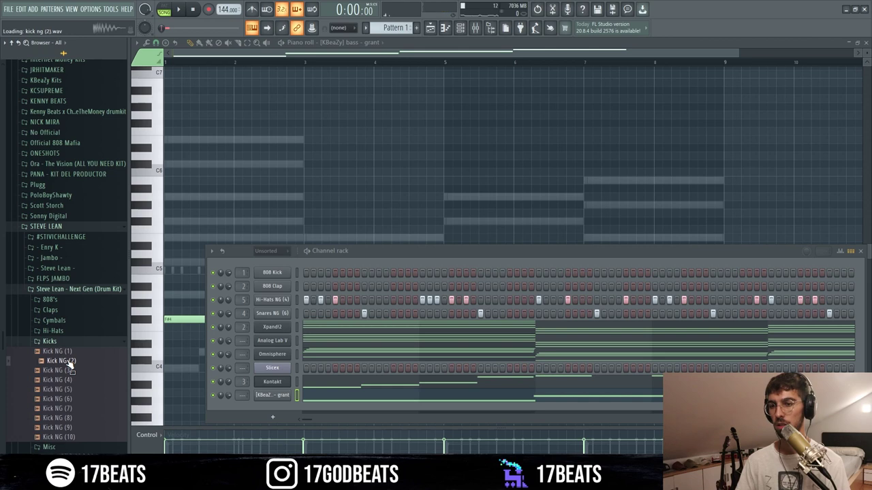
drag(69, 359, 281, 273)
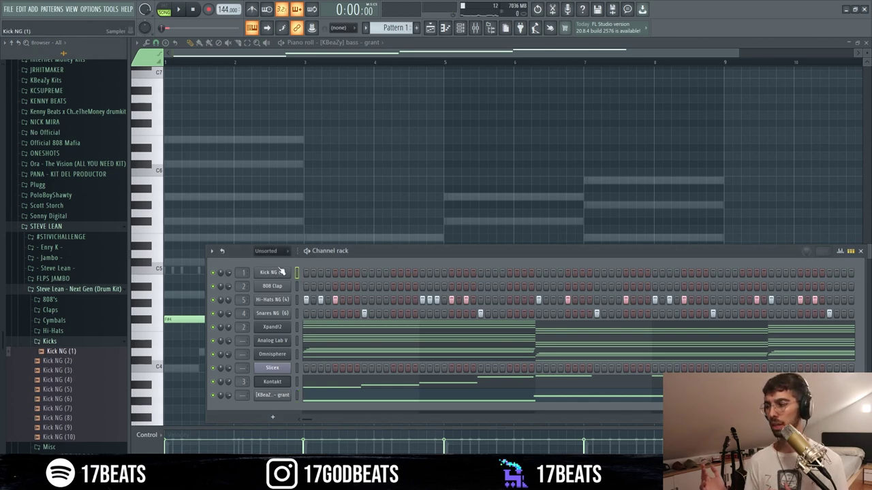
click(305, 273)
key(space)
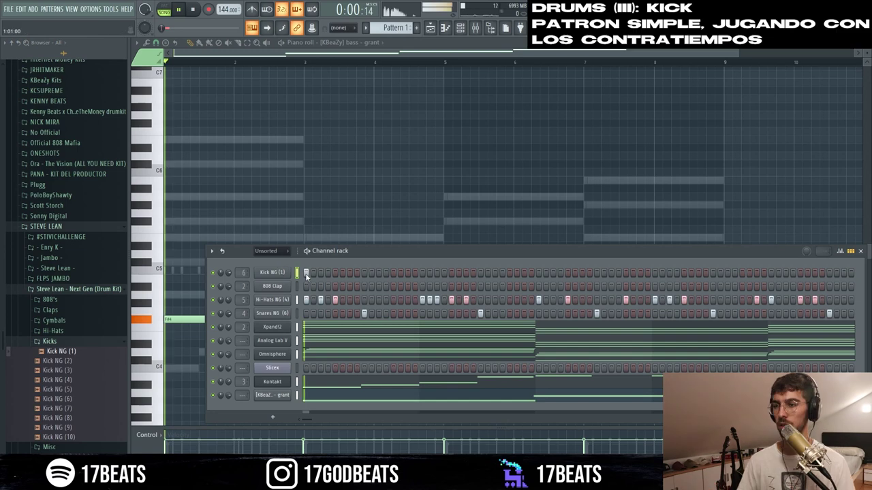
key(space)
Step: Add kick hits on bar 1 step 13, bar 3 step 1, bar 4 step 3 and bar 5 steps 1 and 7
click(392, 273)
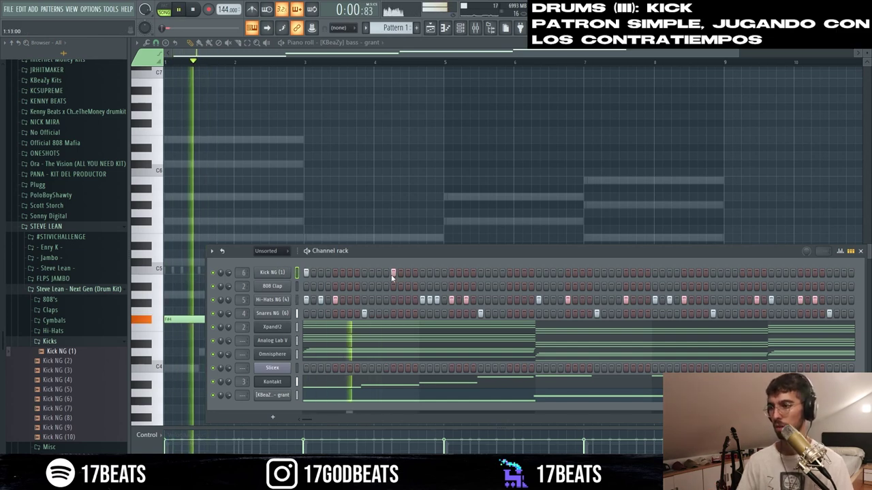
click(538, 272)
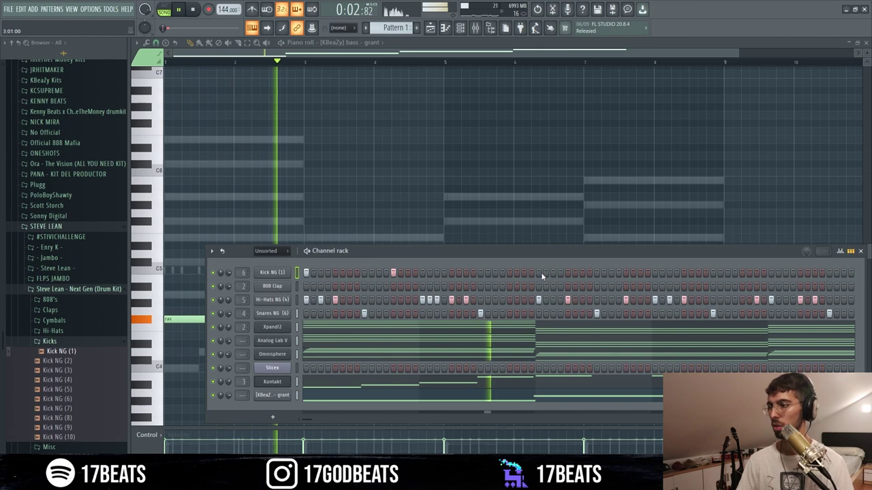
click(677, 272)
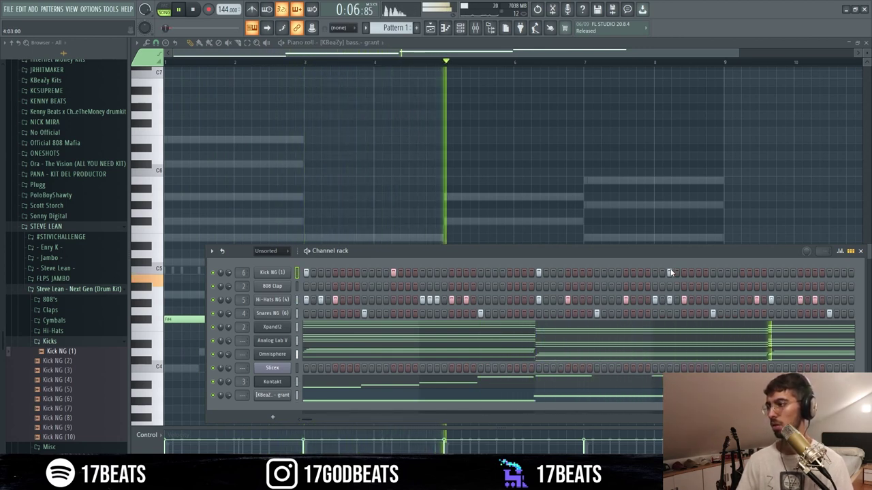
click(771, 272)
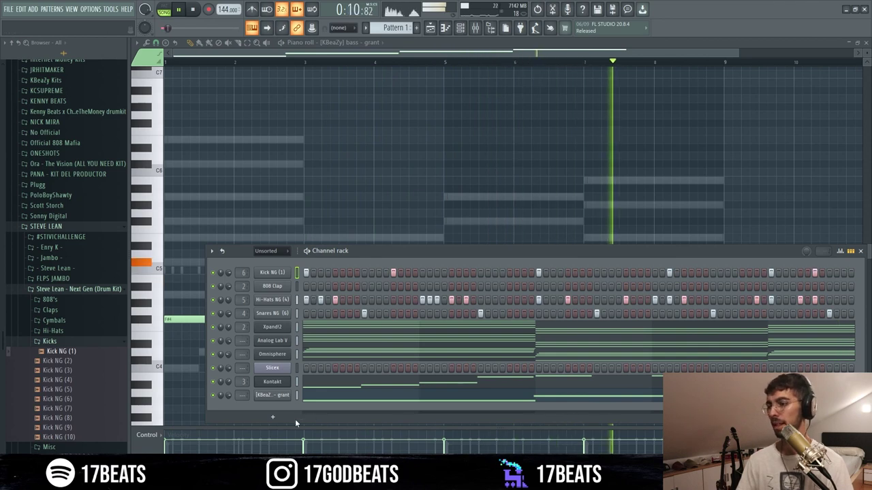
Step: Complete the kick pattern with hits on bar 6 step 5, bar 7 steps 1 and 11, and bar 8 step 7
drag(307, 419, 332, 420)
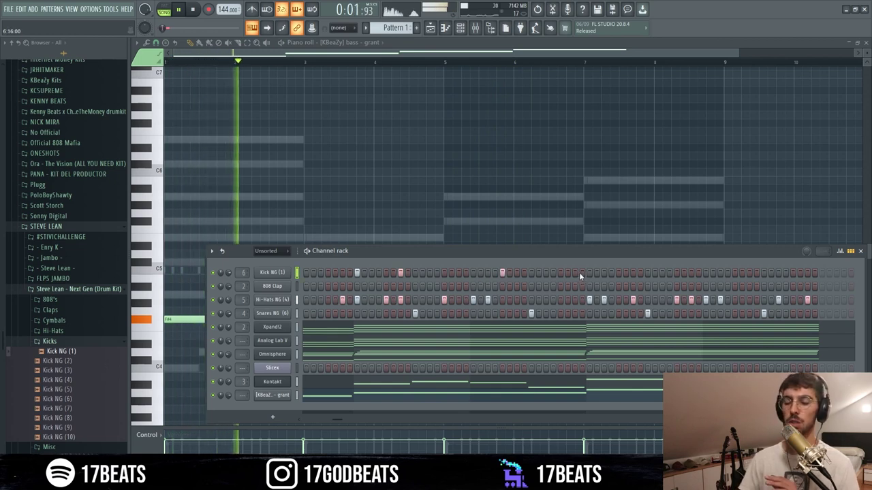
drag(353, 417, 309, 421)
click(626, 272)
click(610, 272)
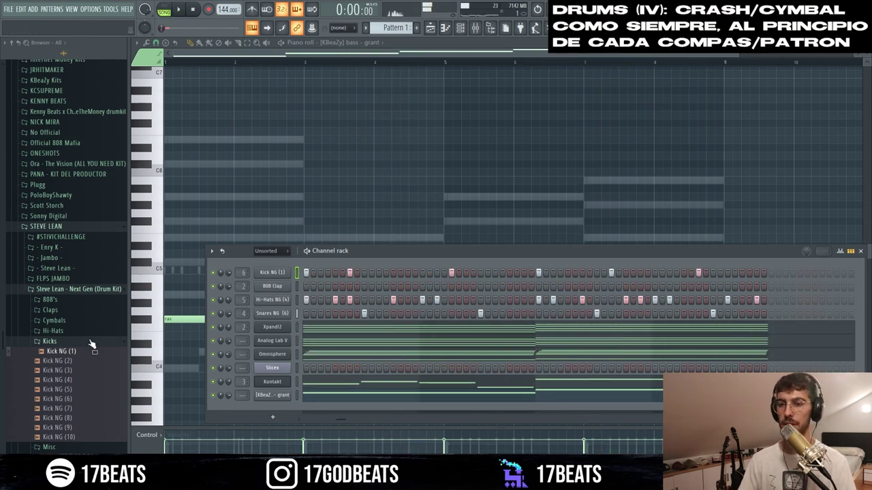
Step: Add Cymbals NG (2) as a channel with a hit on step 1 of bar 1 and lower its volume to 33%
click(91, 342)
click(53, 320)
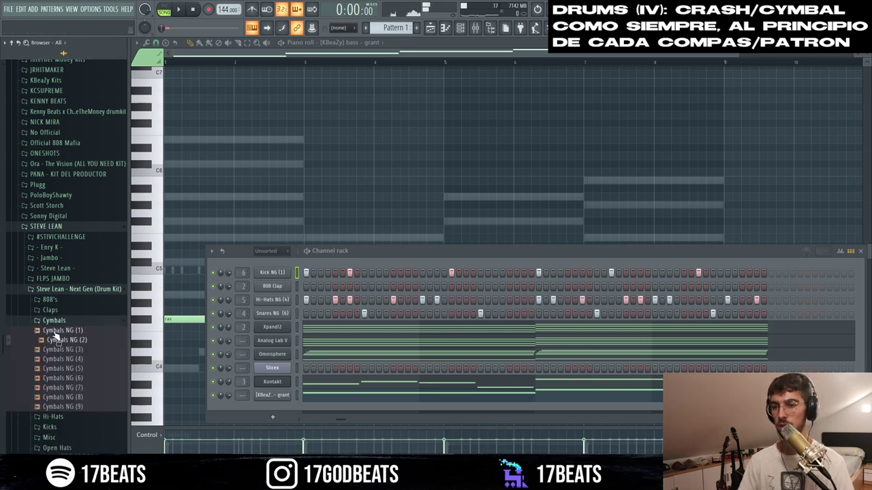
drag(270, 418, 274, 407)
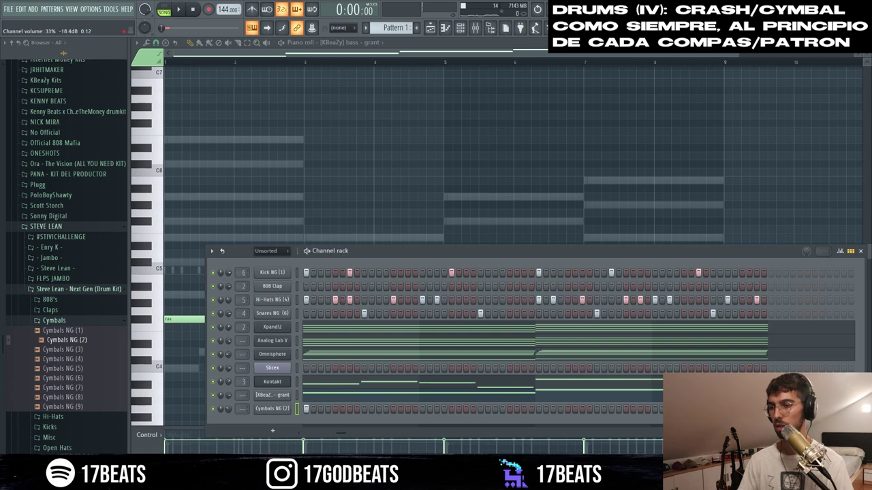
key(space)
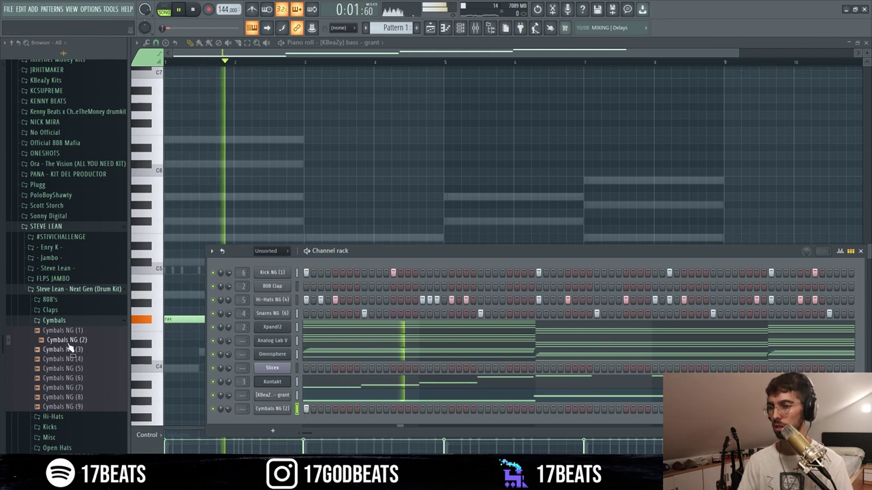
Step: Add Open Hats NG (5) as channel oh, with hits on bar 1 step 5, bar 2 step 13 and bar 3 step 5, and listen
click(74, 322)
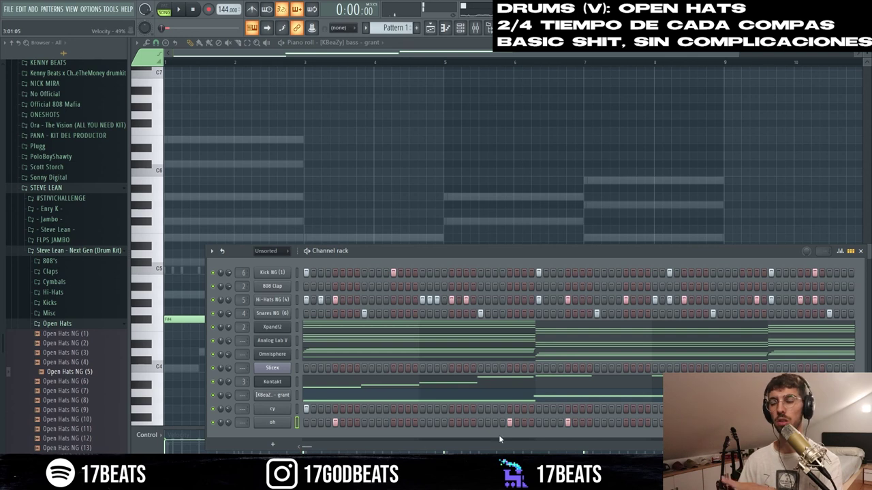
key(space)
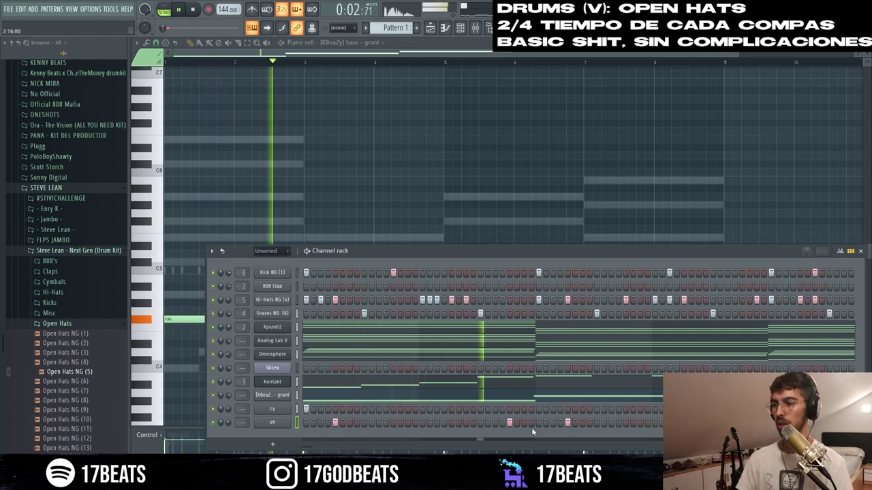
key(space)
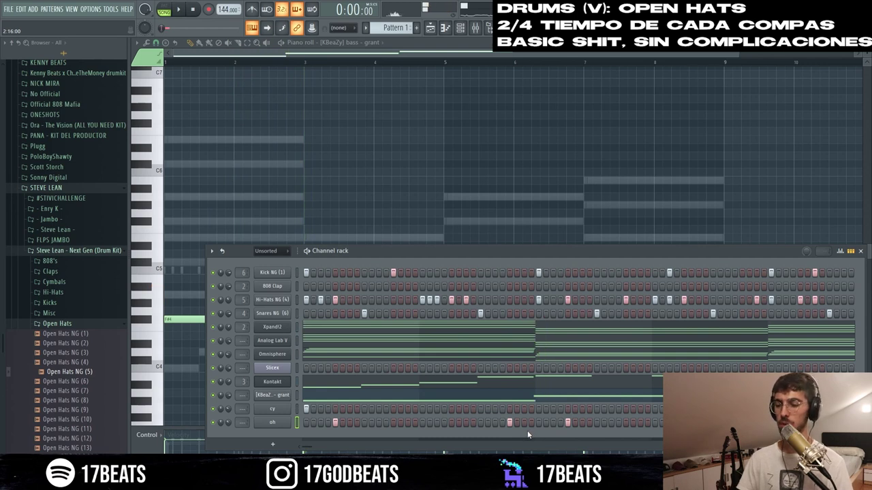
key(space)
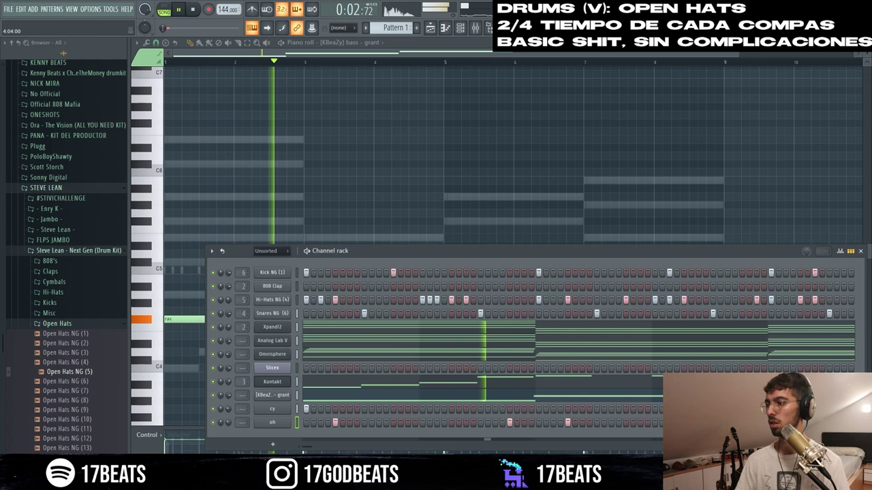
Step: Remove the open hat hit on bar 2 step 13 and add hits on bar 6 step 13 and bar 8 step 5
click(511, 422)
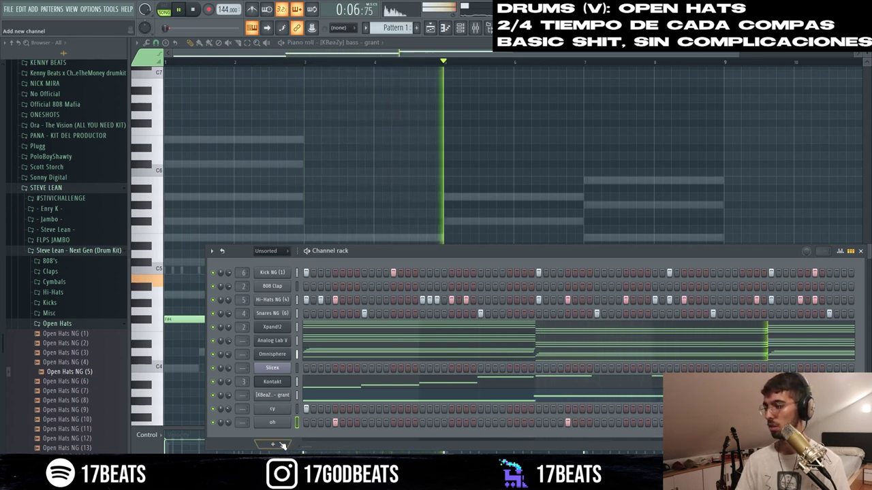
drag(310, 446, 370, 444)
click(394, 423)
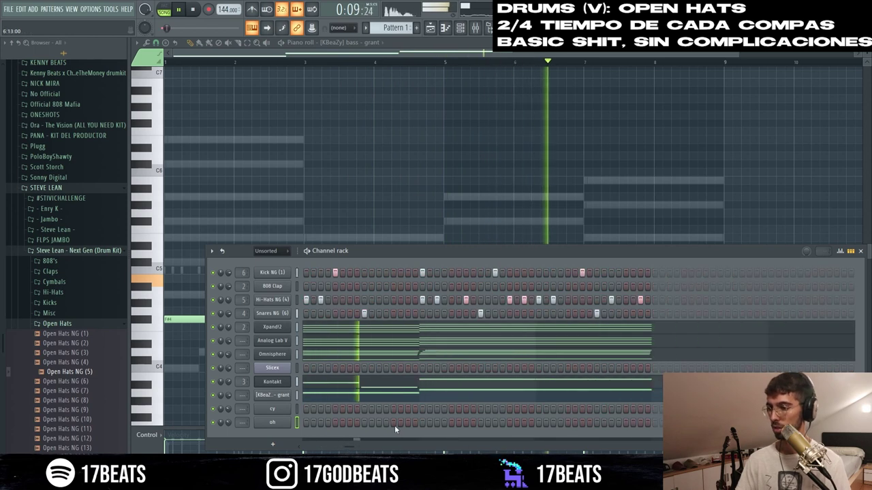
click(567, 423)
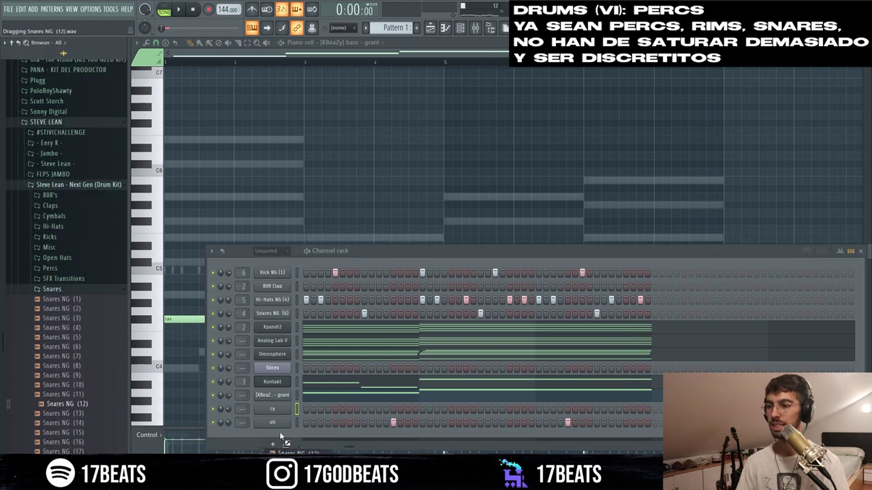
Step: Add Snares NG (12) as a channel below the open hat and place a sparse accent hit while the beat plays
drag(280, 431, 280, 436)
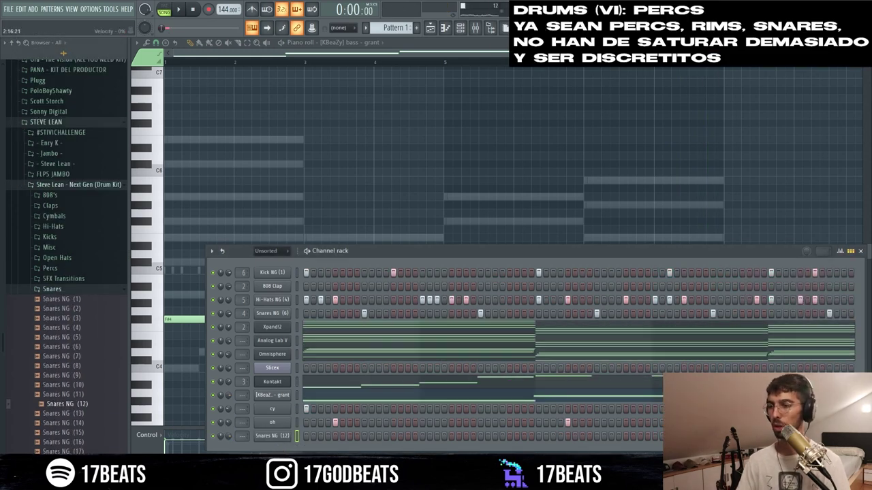
key(space)
click(407, 436)
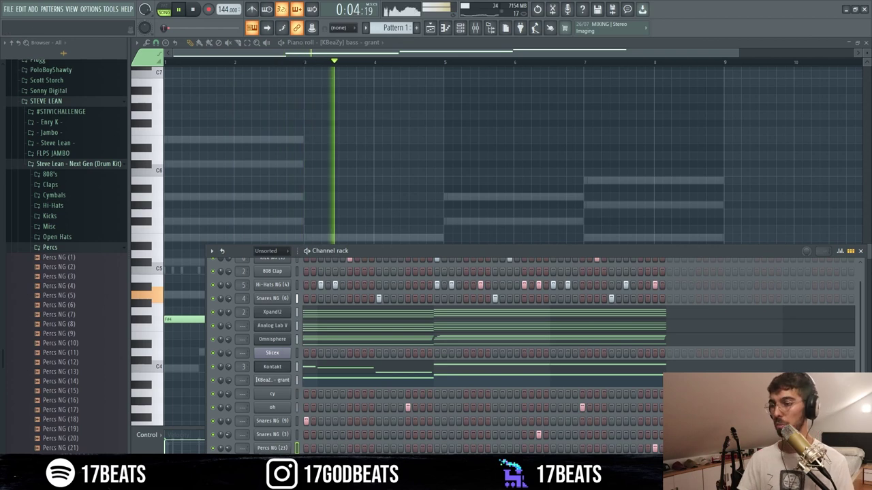
key(space)
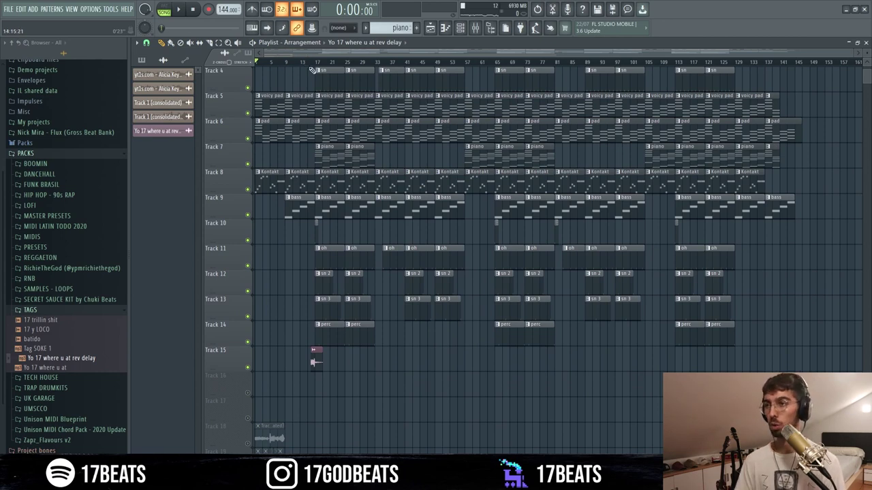
Step: Listen to the start of the arrangement and copy the piano clip on Track 7 to bars 1 and 9
scroll(310, 71, up, 6)
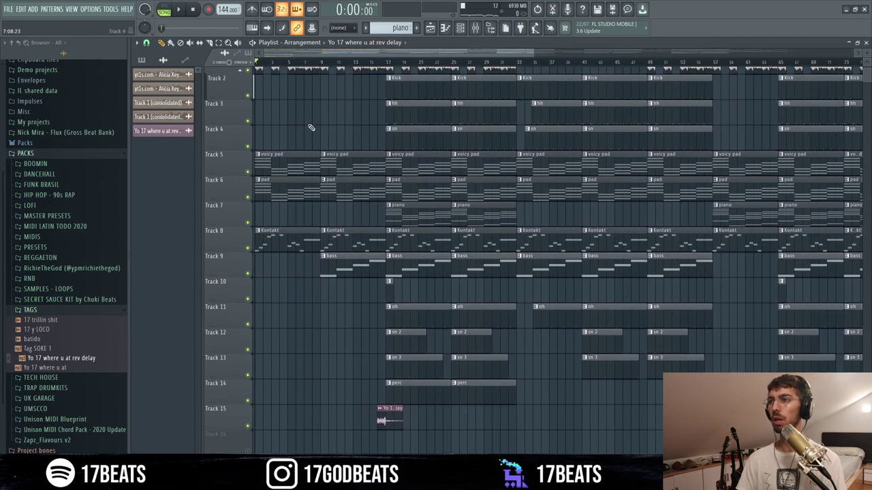
scroll(311, 127, up, 1)
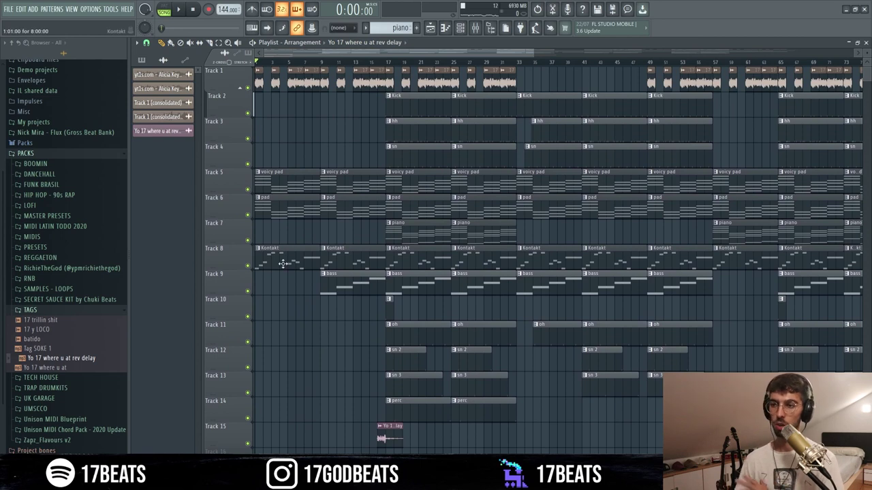
key(space)
key(space)
drag(432, 233, 317, 238)
key(ctrl+b)
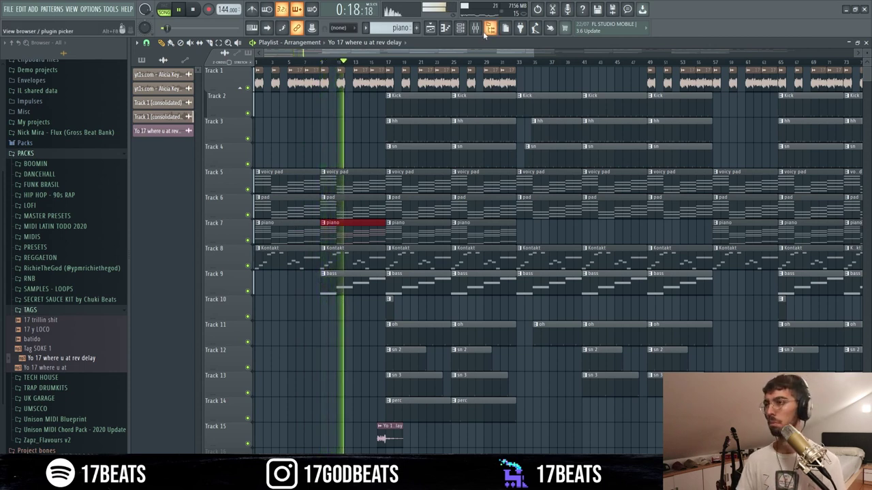
Step: Show the Unsorted channel group in the channel rack and set a channel's volume to 91% during playback
click(462, 30)
click(264, 251)
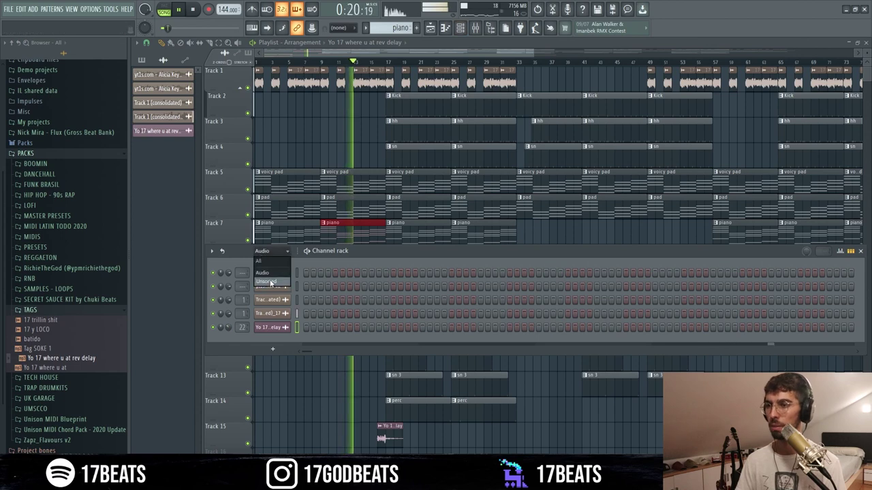
click(269, 276)
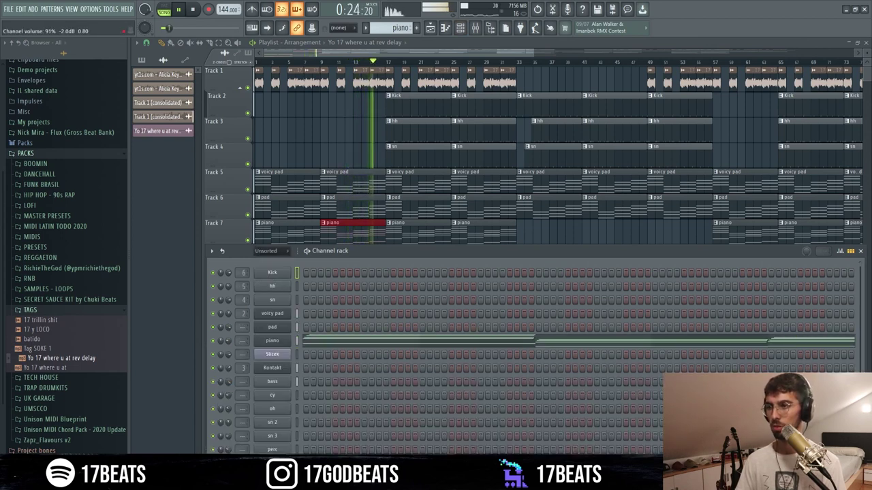
key(F6)
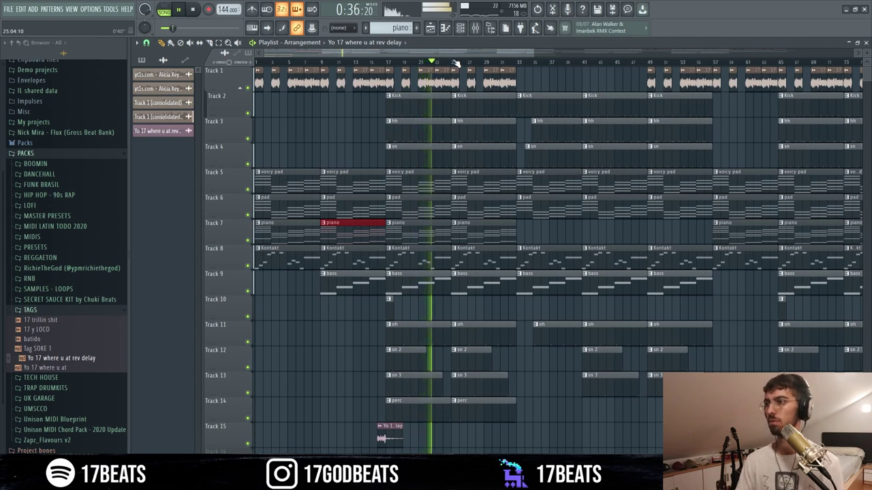
Step: Copy the short cymbal clip on Track 10 from bar 17 to bar 33
click(387, 315)
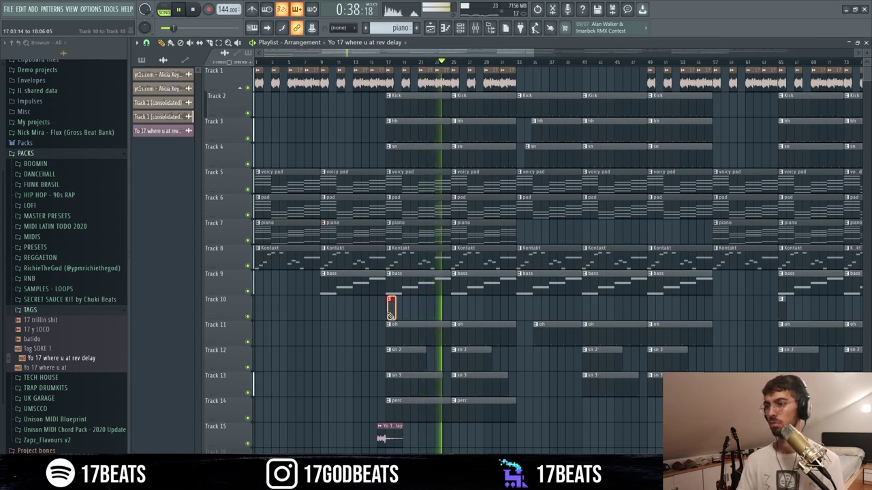
drag(387, 316, 521, 312)
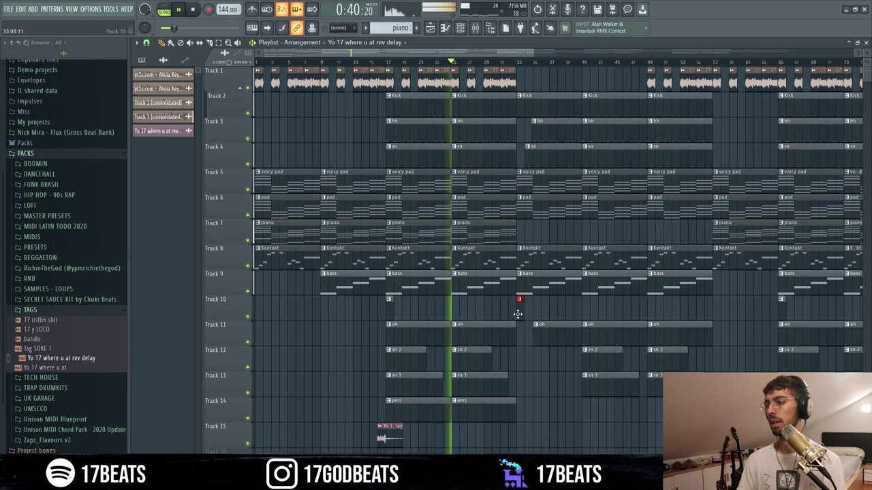
Step: Set the playlist snap to Bar and place a fresh copy of the Track 10 cymbal clip exactly at bar 33
click(146, 42)
click(153, 181)
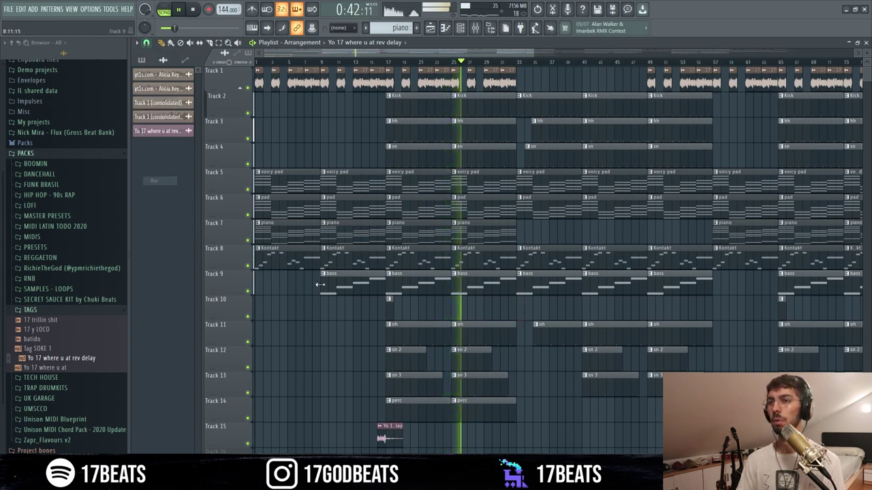
drag(389, 307, 520, 308)
Step: Listen to the arrangement's transitions around bars 32, 41, 49 and 80 and select the Track 1 vocal clips from bar 25
click(510, 62)
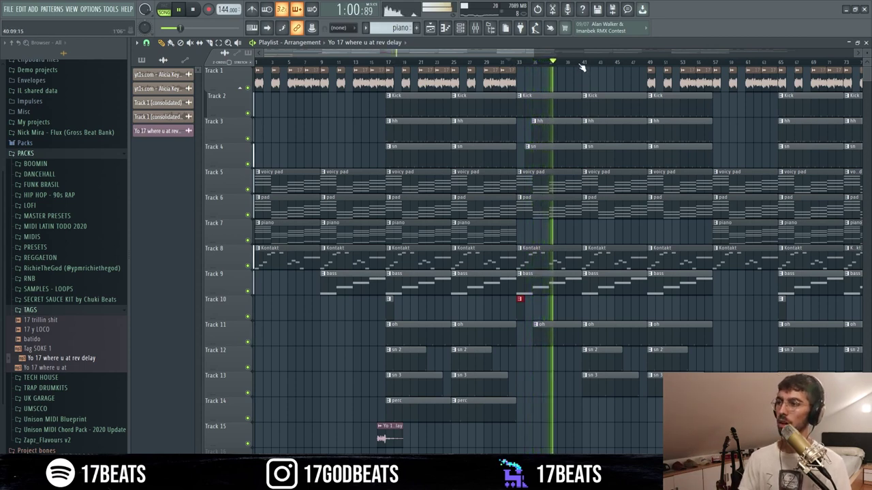
drag(521, 69, 453, 82)
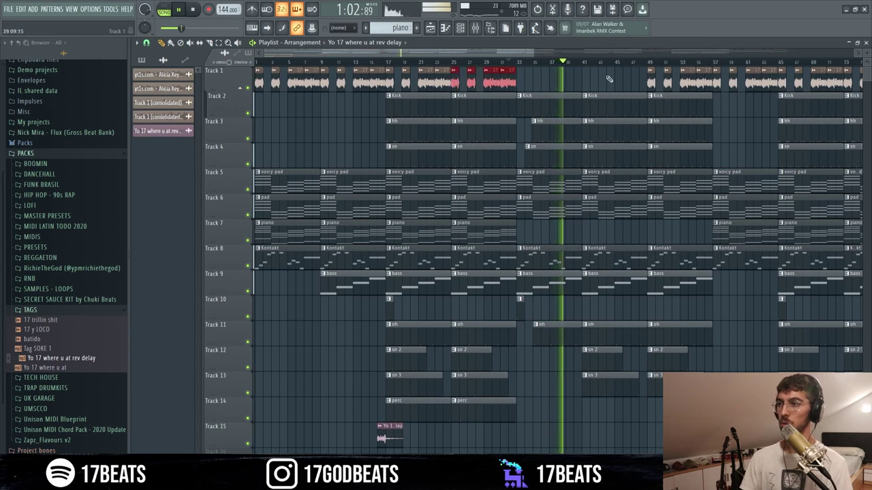
click(584, 66)
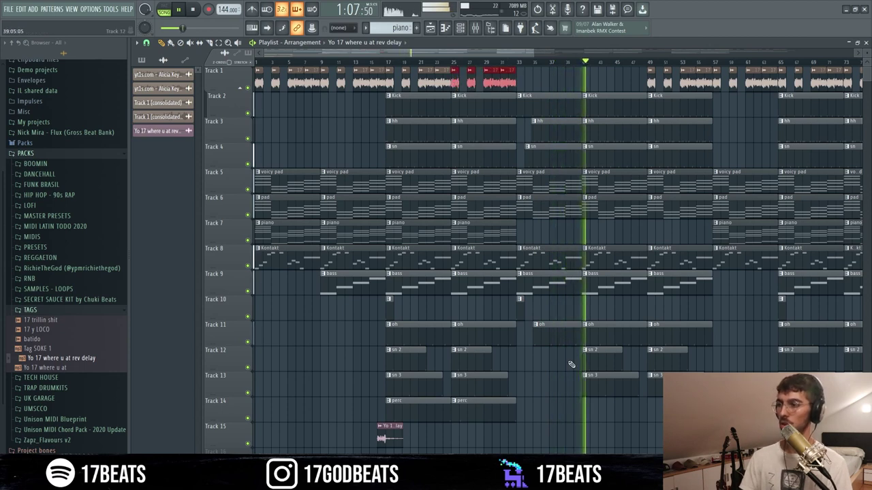
click(648, 65)
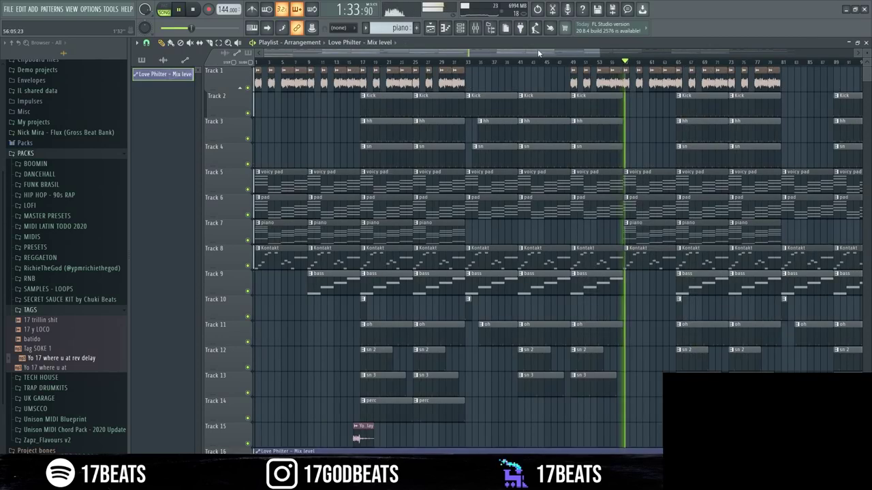
scroll(635, 61, right, 5)
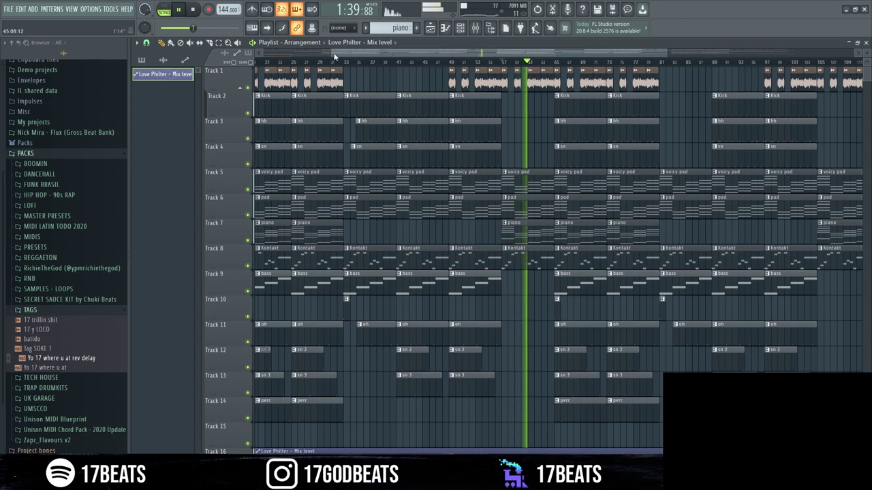
scroll(684, 283, left, 5)
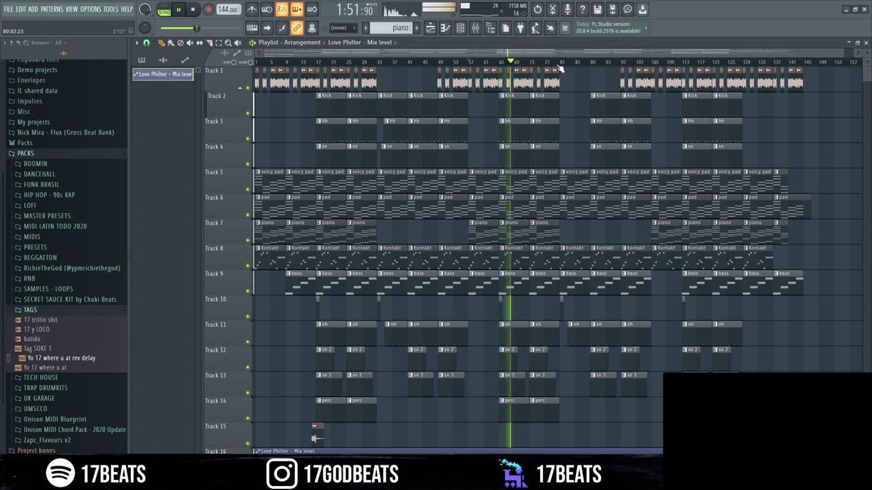
click(557, 64)
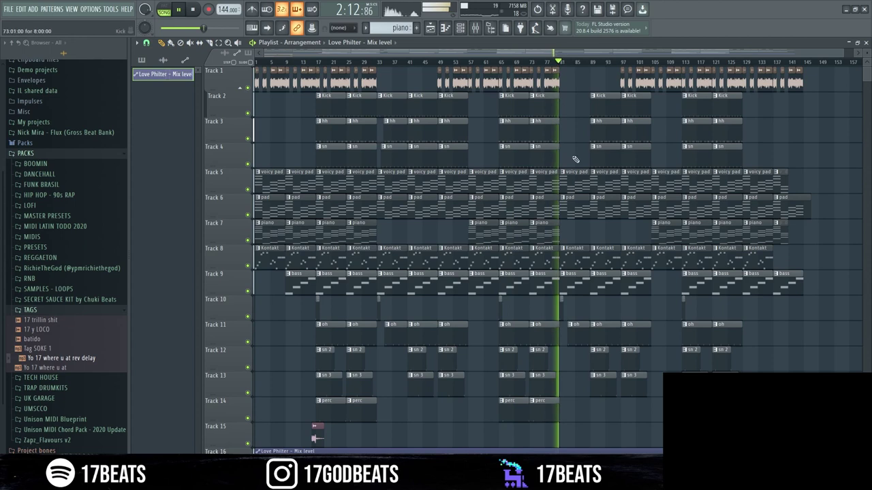
Step: Pause the beat, inspect Fruity Love Philter and its Simple triangle lowpass LFO preset on the master, and resume playback in the playlist
key(space)
click(519, 26)
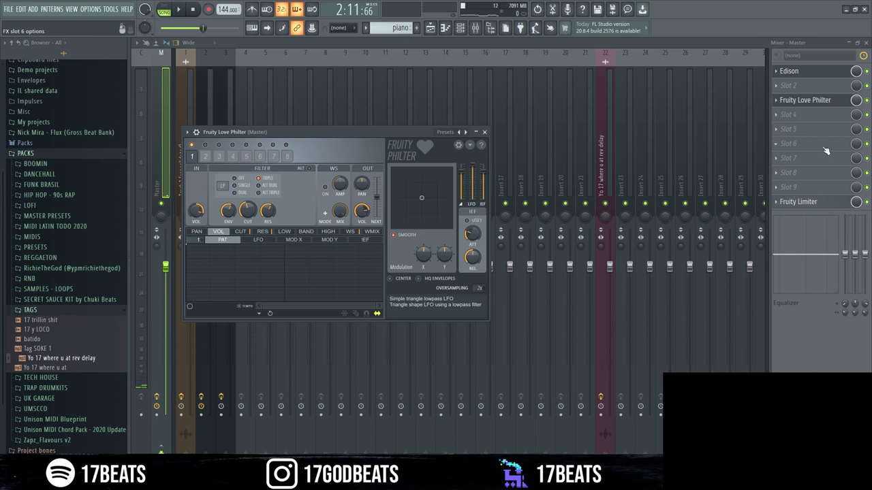
click(469, 133)
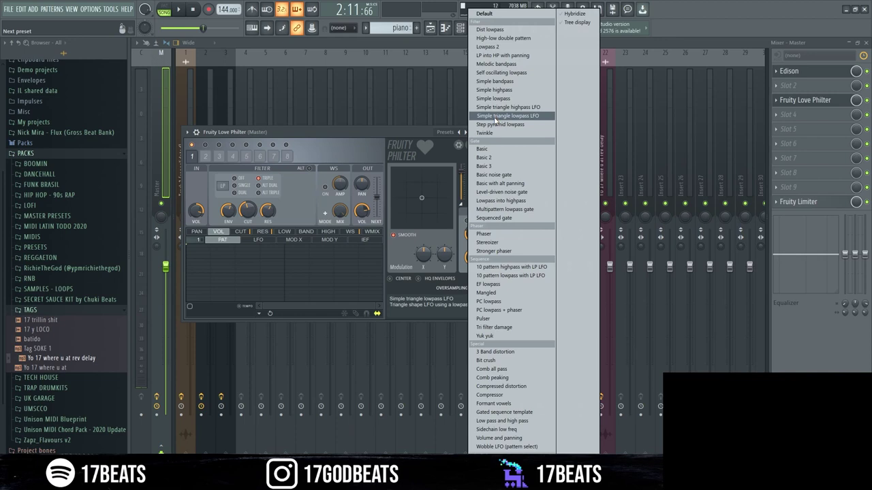
click(821, 43)
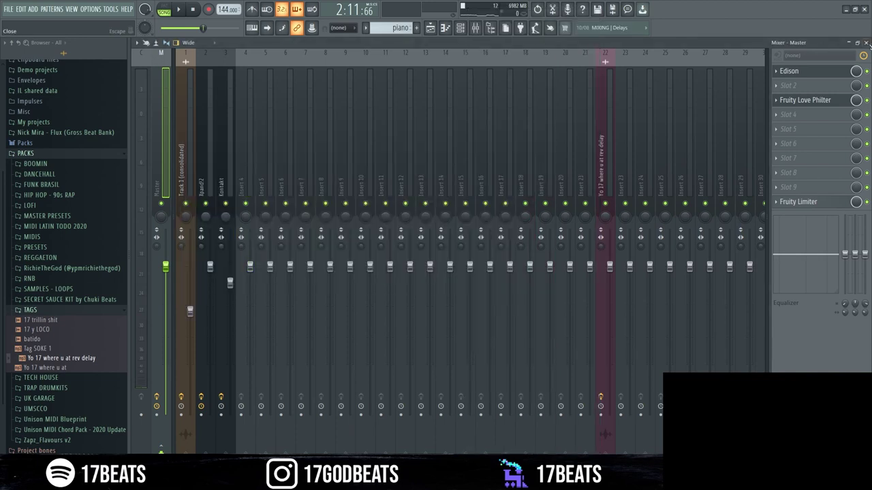
click(866, 42)
key(space)
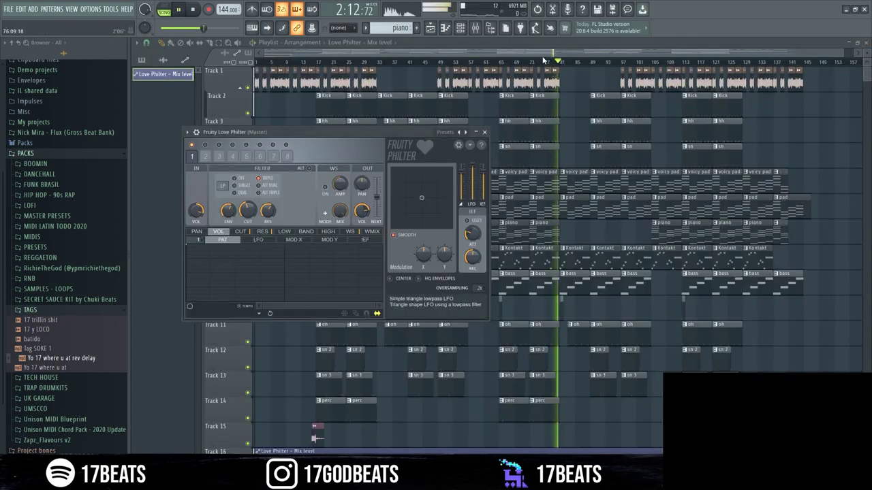
key(Escape)
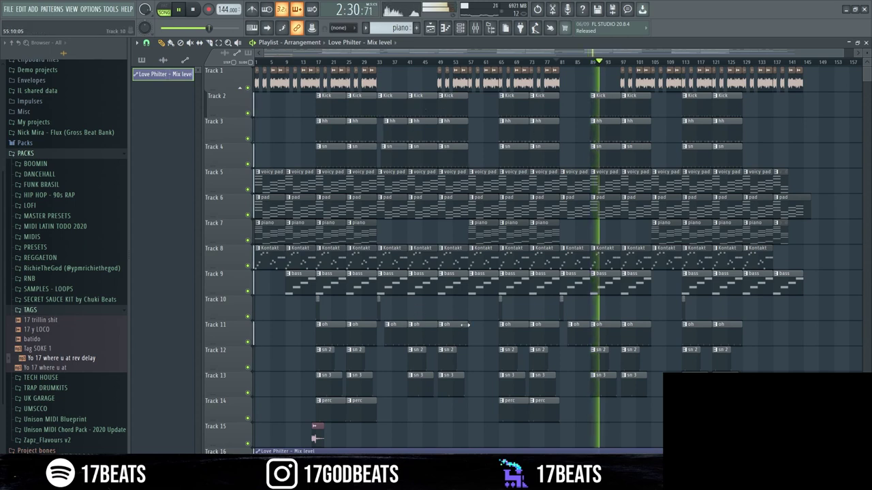
Step: Fill the gap on Track 9 at bar 105 with a copy of the bass clip while playing the last section
click(672, 64)
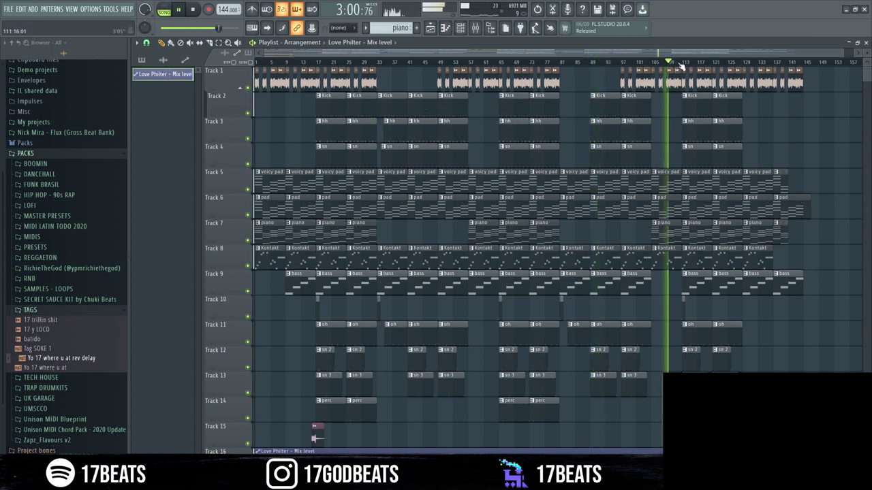
key(ctrl+b)
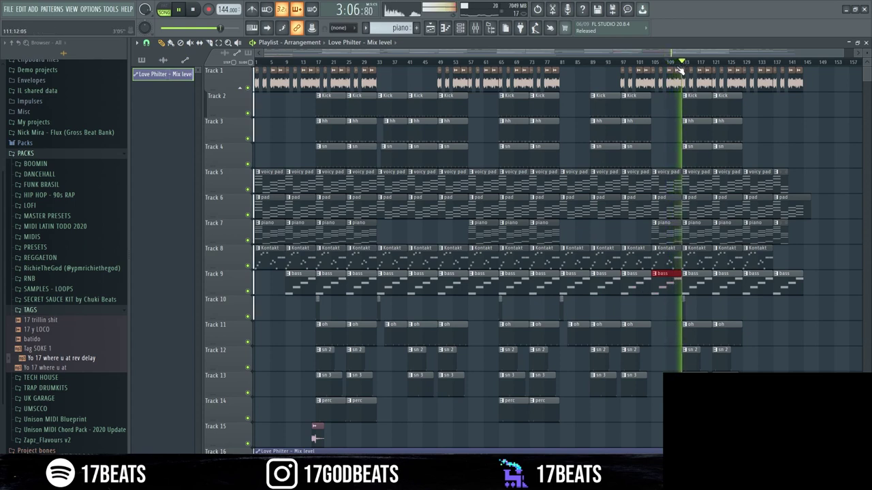
Step: Listen to the outro from about bars 127 and 136 and stop playback at the end
click(741, 63)
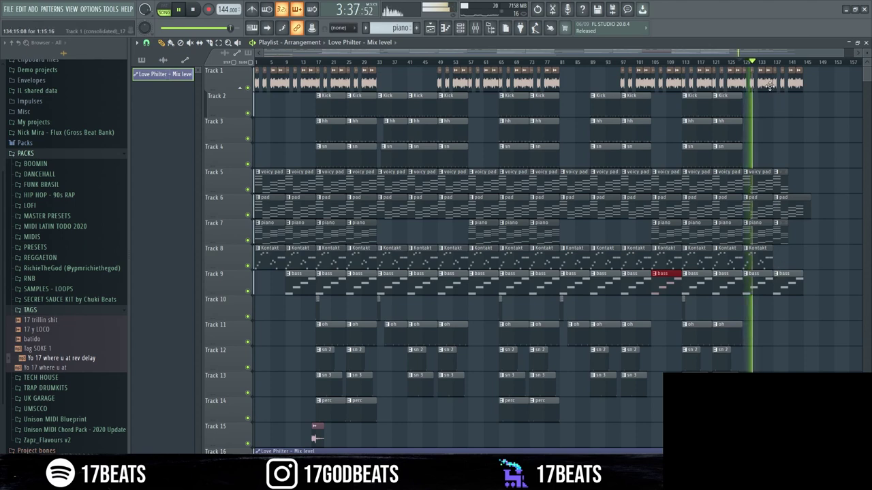
click(775, 64)
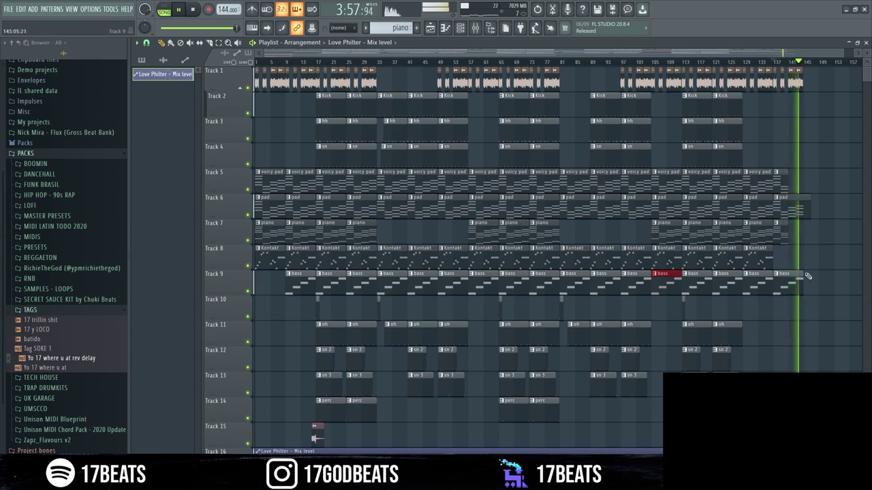
key(space)
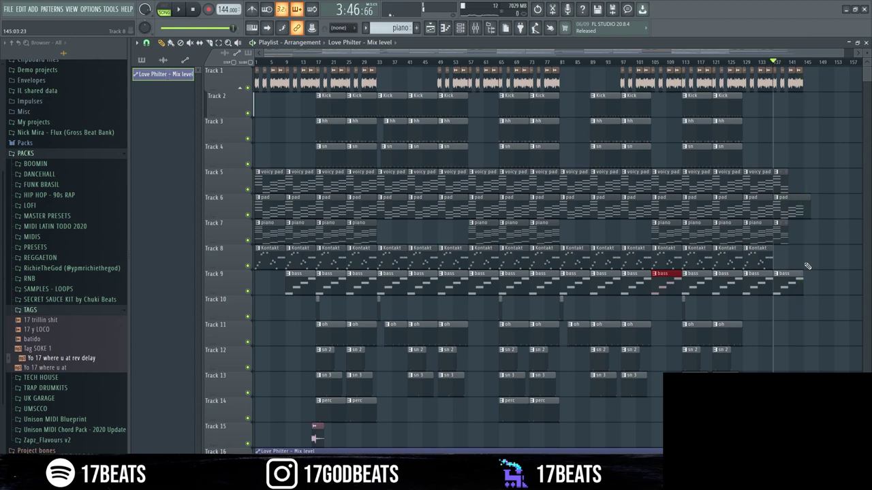